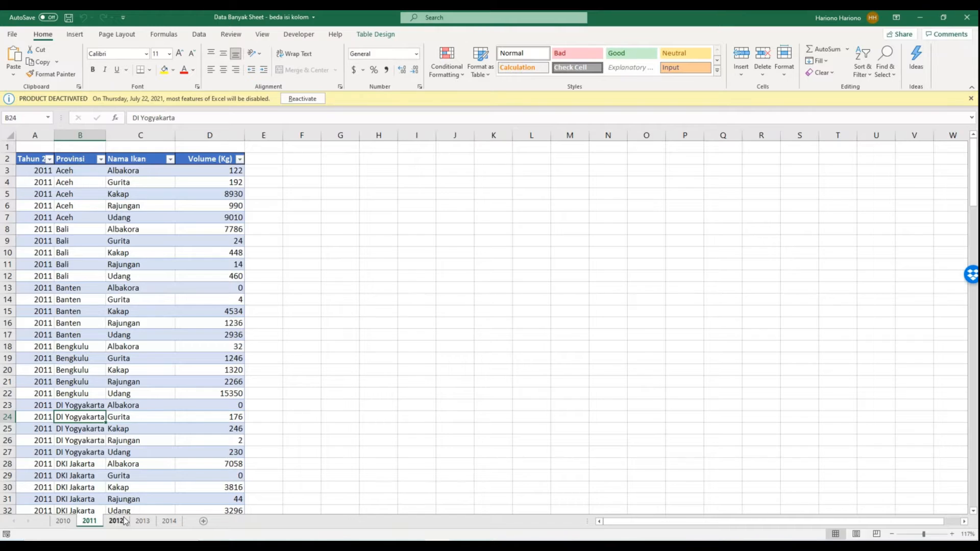
Step: Autofit the volume column on the 2012 sheet and compare its headers with those on the 2011 sheet
click(168, 392)
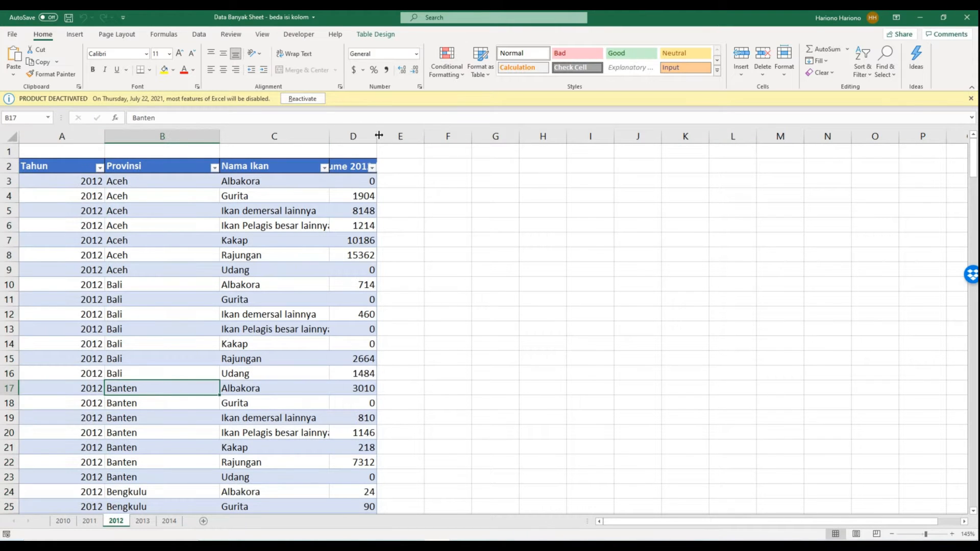
double_click(377, 135)
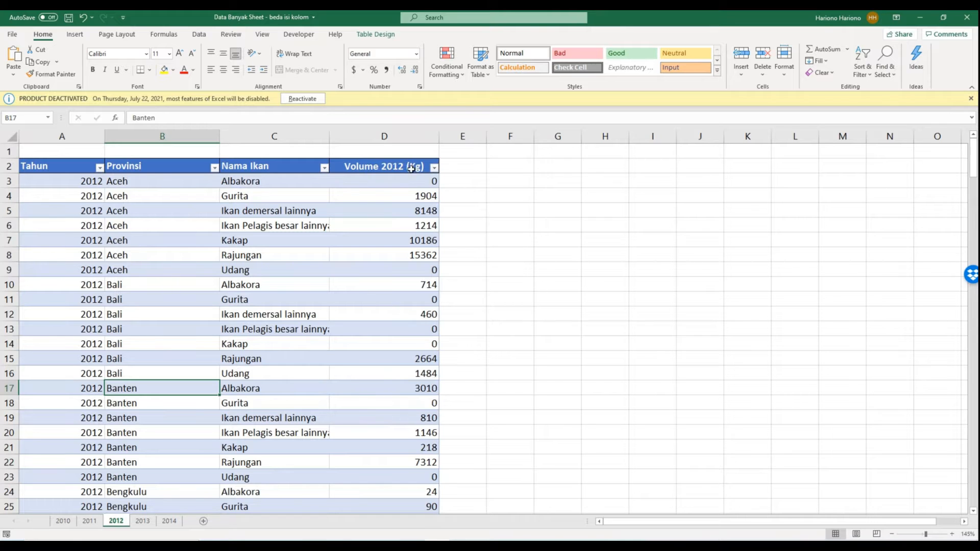
click(90, 521)
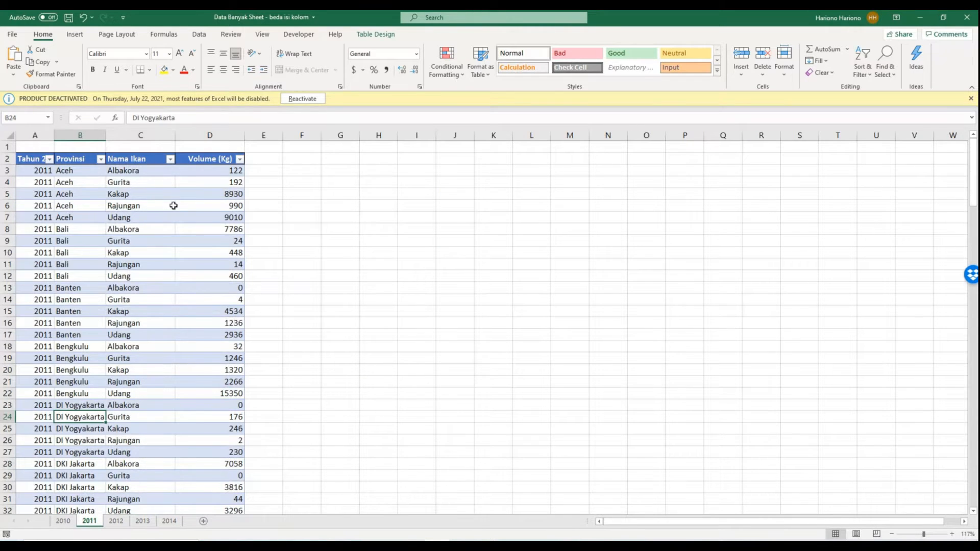
Step: On the 2013 sheet, inspect the No Transaksi column and autofit the Provinsi column to its contents
click(145, 522)
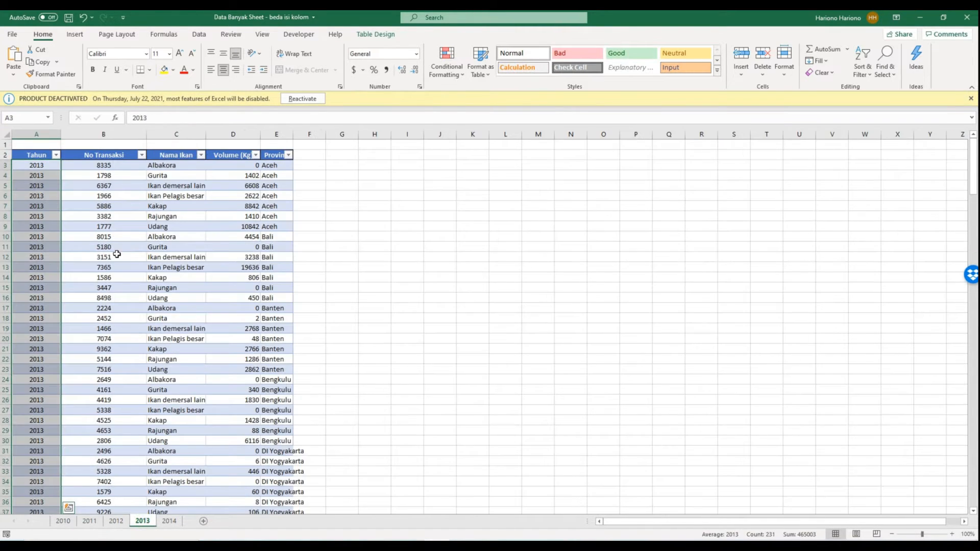
click(113, 226)
click(109, 135)
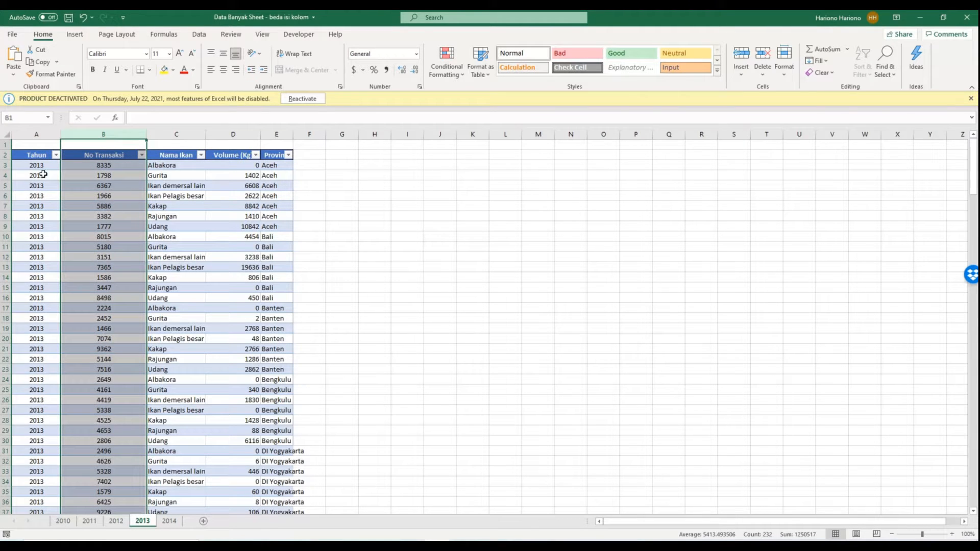
click(276, 156)
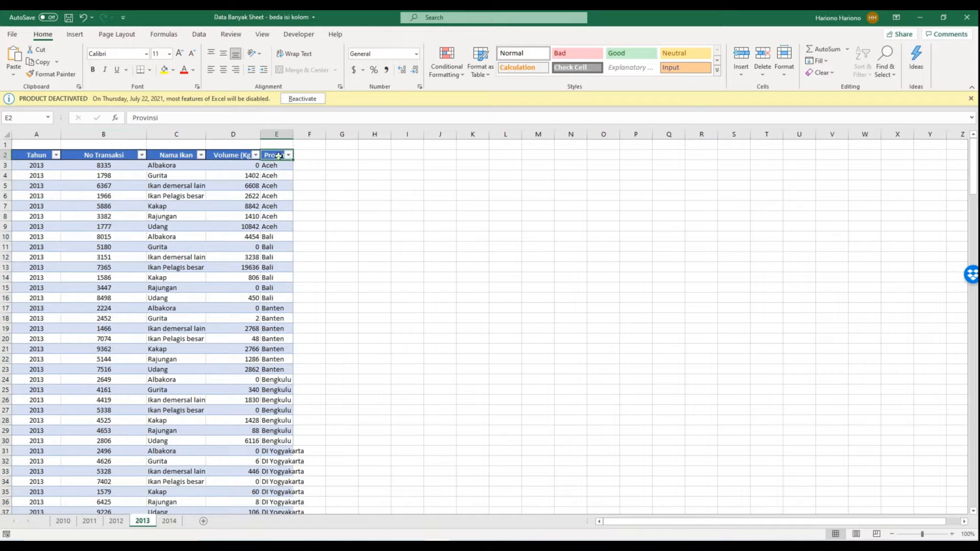
double_click(293, 136)
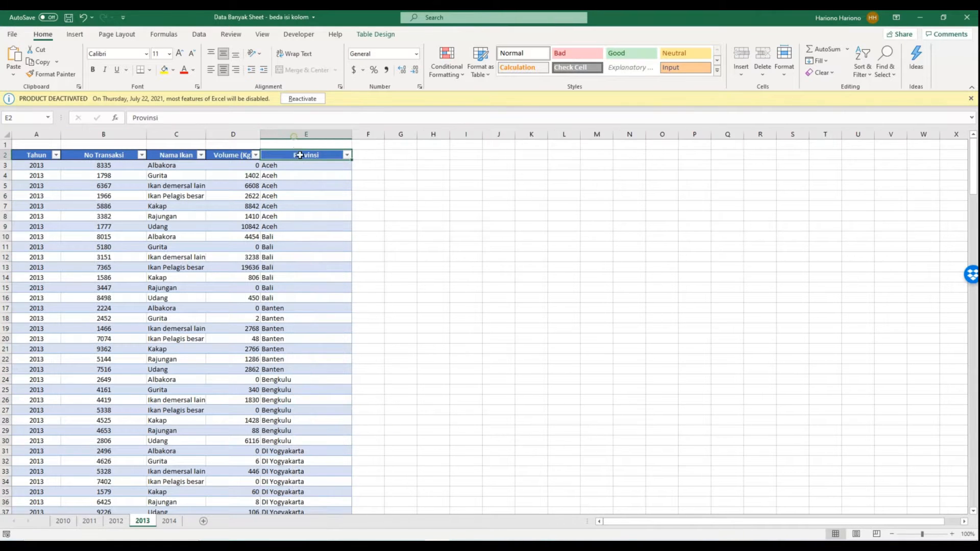
Step: Compare the column headers and their order across the 2010 to 2014 sheets
click(115, 521)
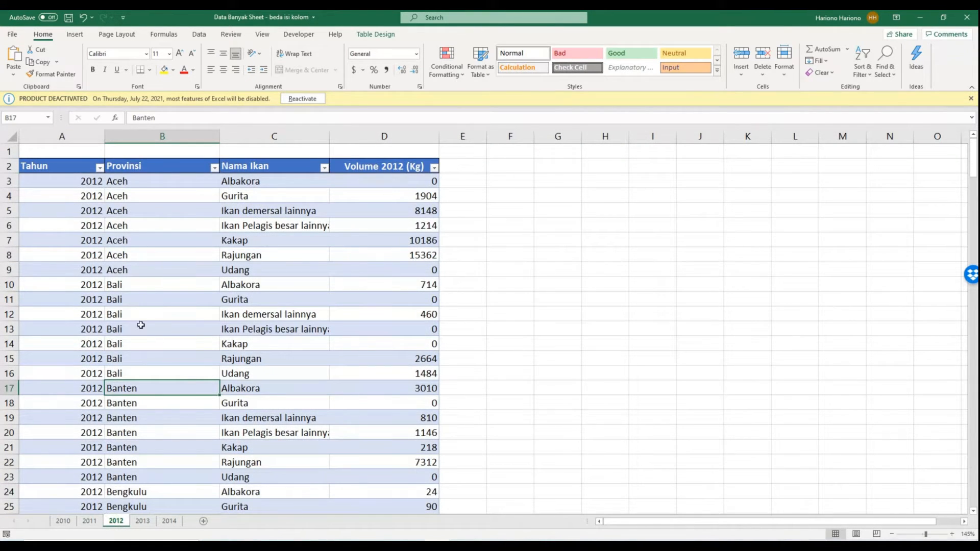
click(143, 522)
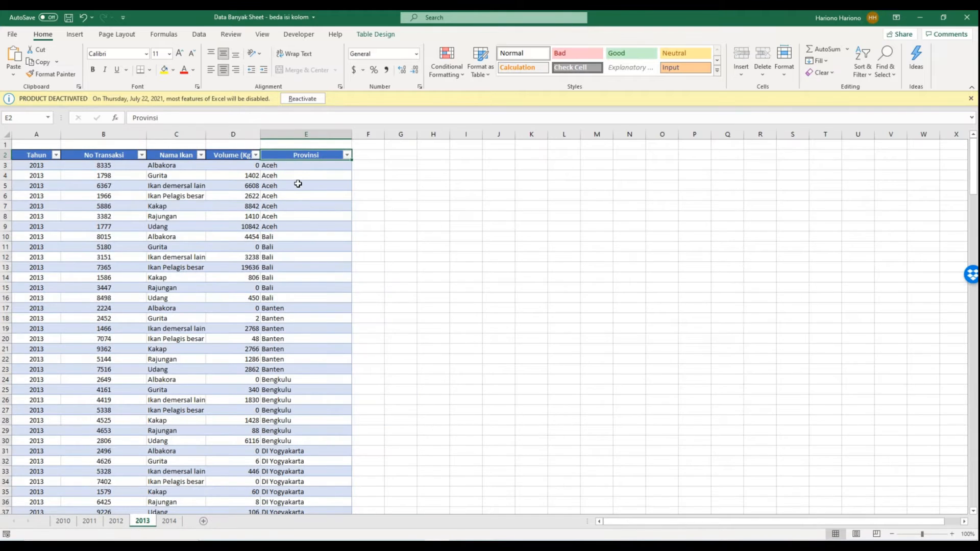
click(169, 521)
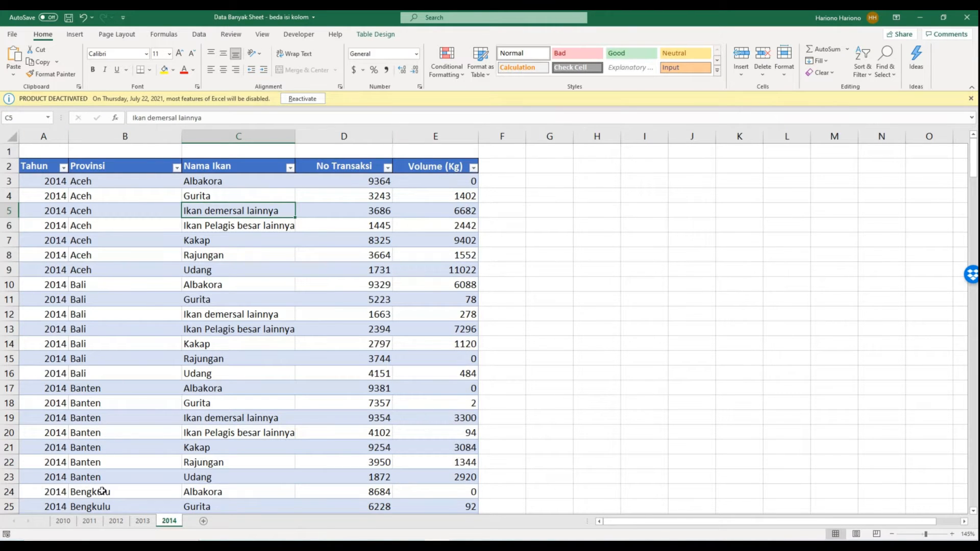
click(112, 524)
click(95, 524)
click(68, 521)
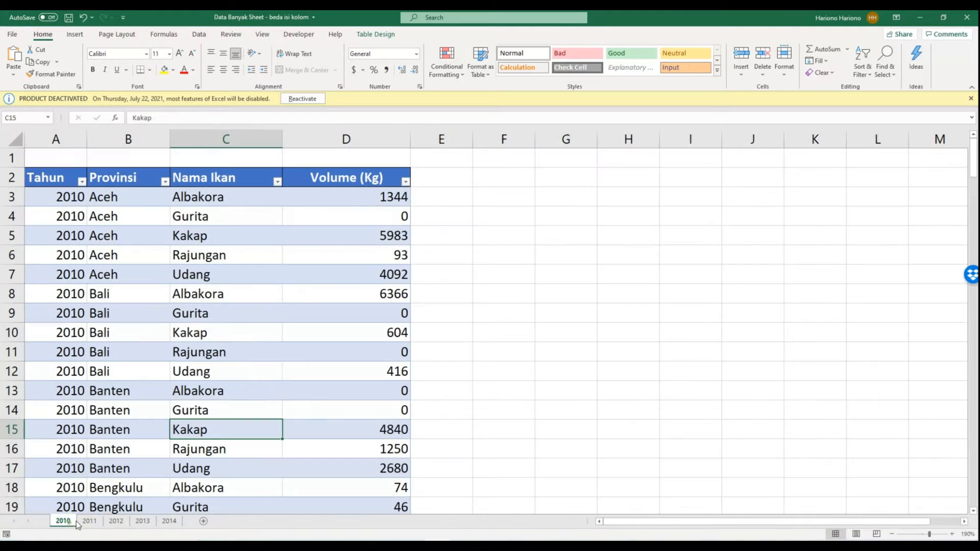
click(92, 522)
click(117, 522)
click(143, 521)
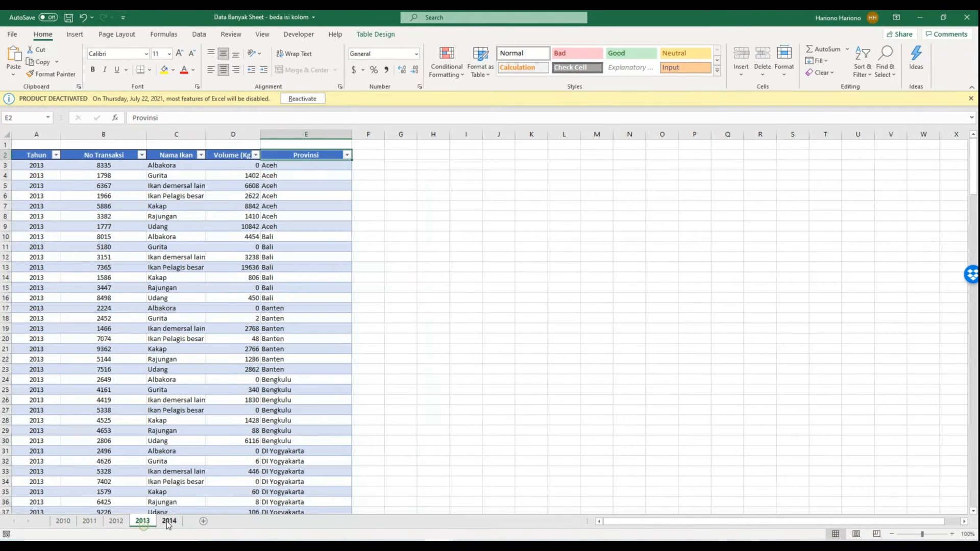
click(168, 522)
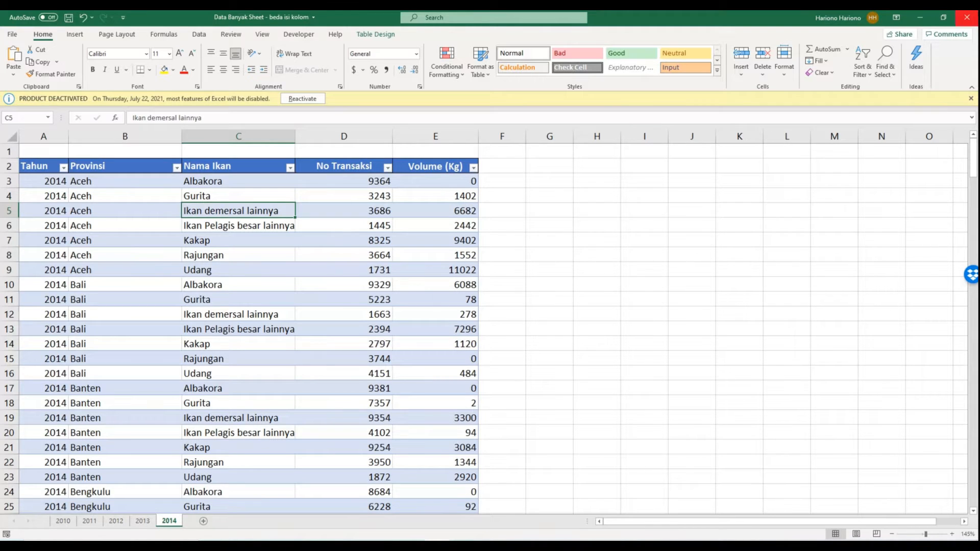
Step: Close the source workbook without saving and create a new blank workbook
click(967, 17)
click(499, 293)
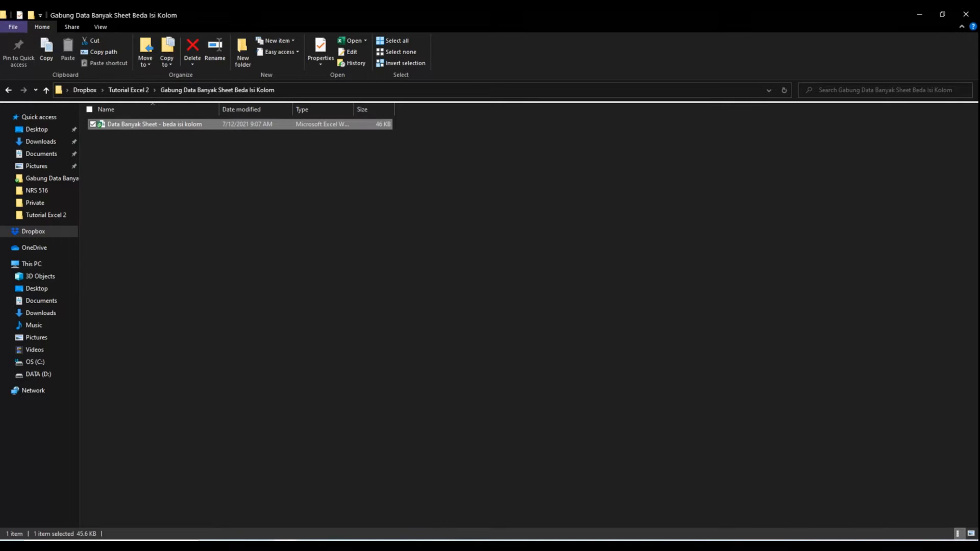
click(414, 546)
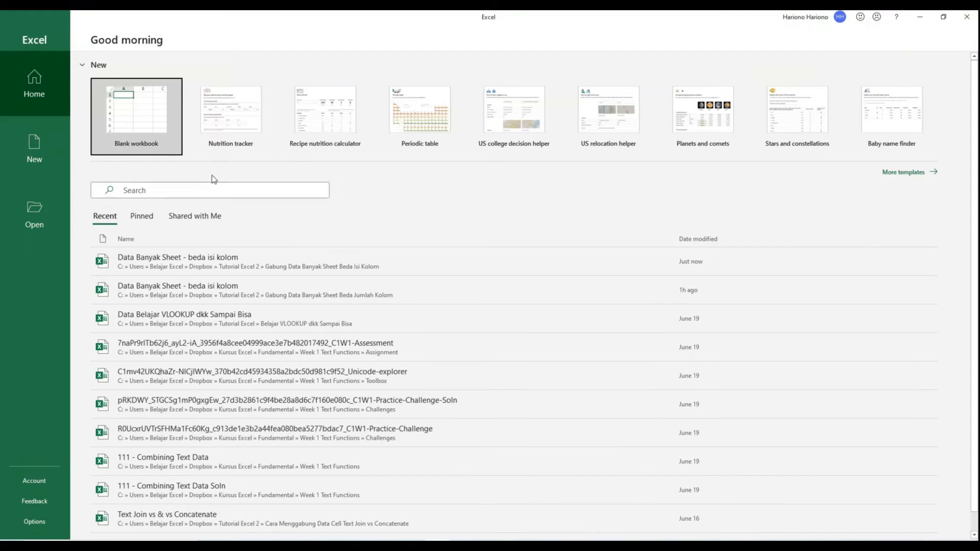
click(176, 127)
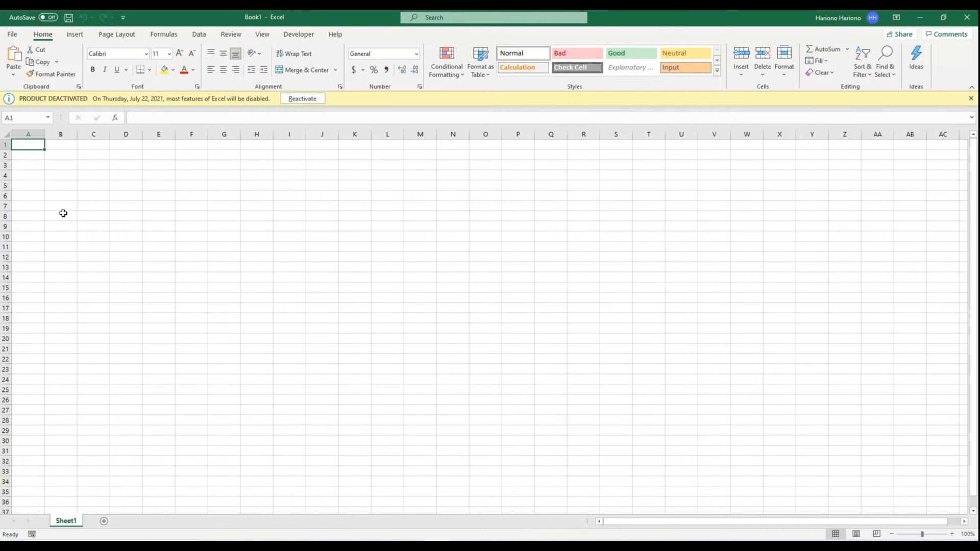
Step: Import the workbook "Data Banyak Sheet - beda isi kolom" as a data source from Dropbox > Tutorial Excel 2 > Gabung Data Banyak Sheet Beda Isi Kolom
click(61, 187)
click(199, 36)
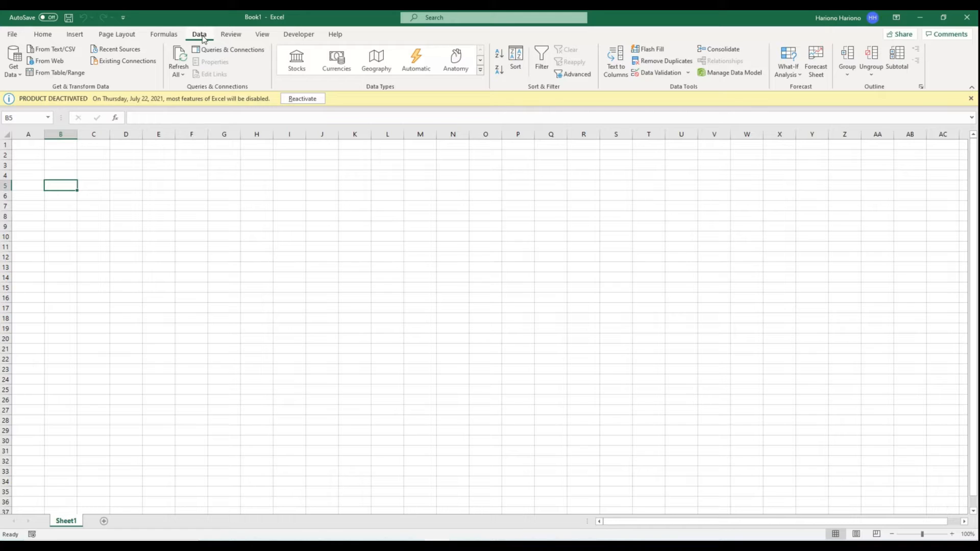
click(13, 62)
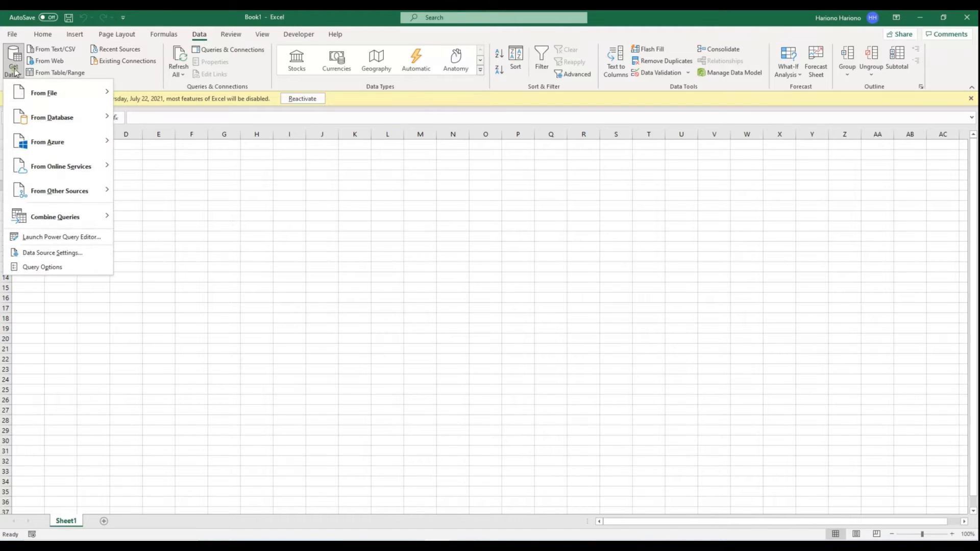
mouse_move(41, 94)
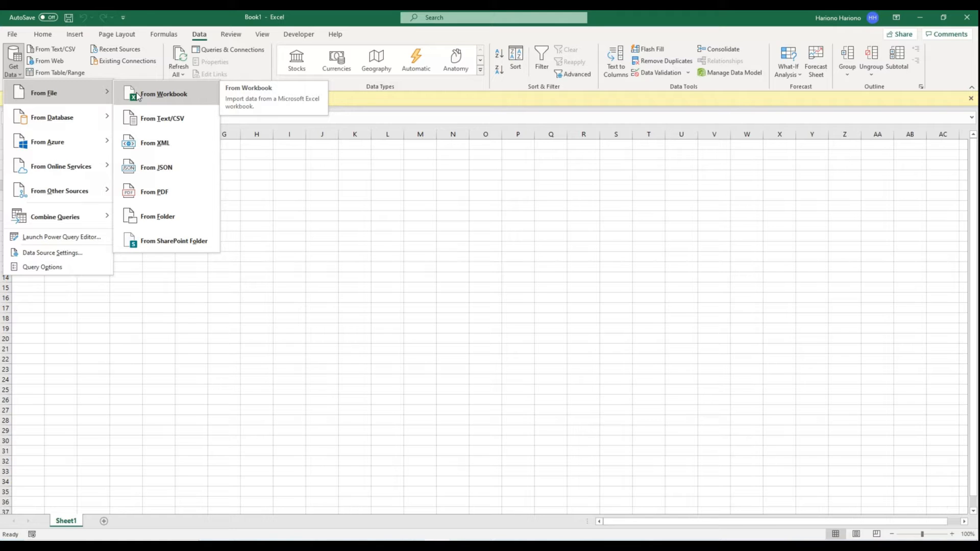
click(137, 93)
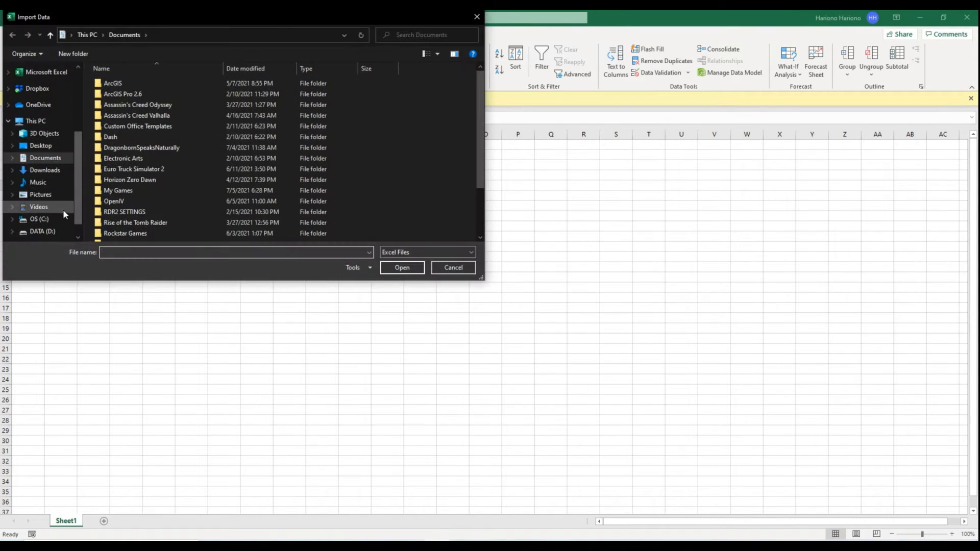
scroll(82, 189, up, 3)
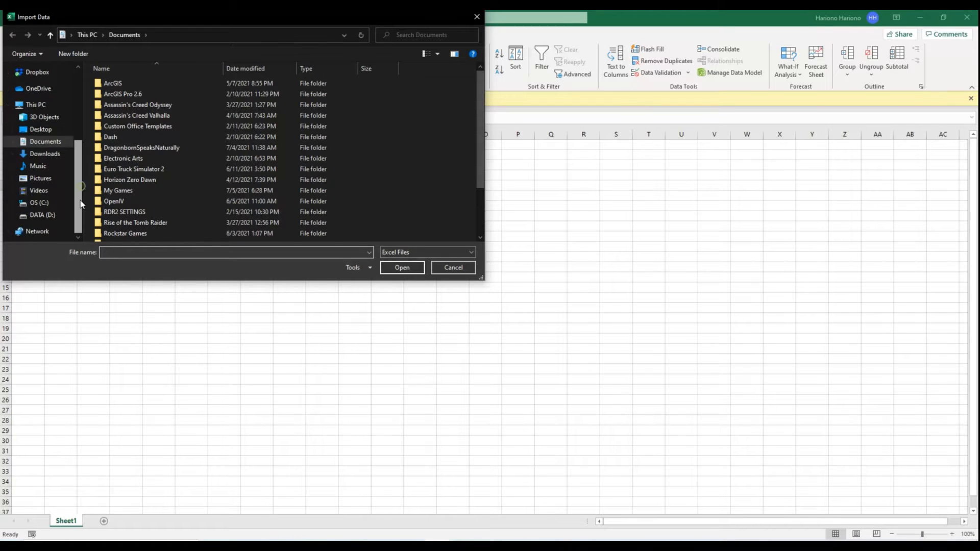
click(60, 149)
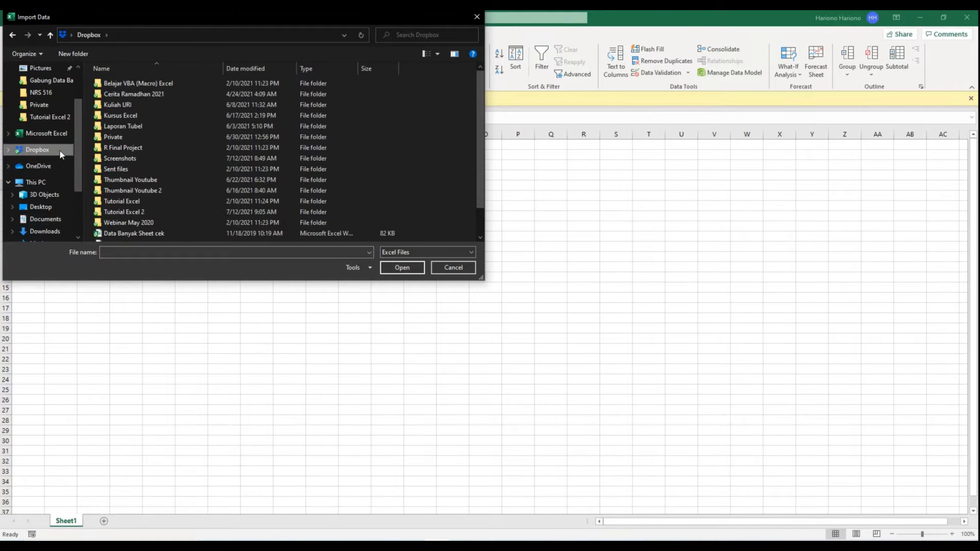
double_click(150, 212)
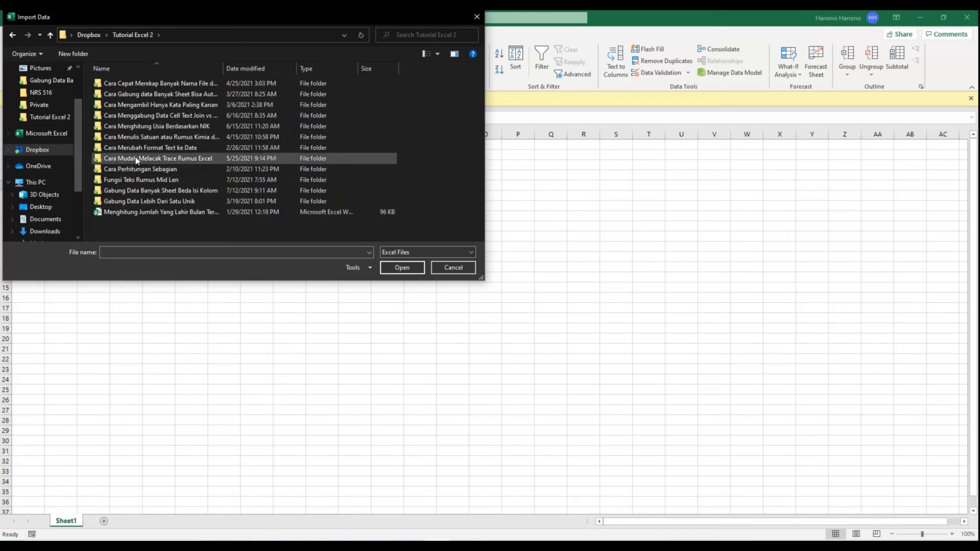
double_click(203, 192)
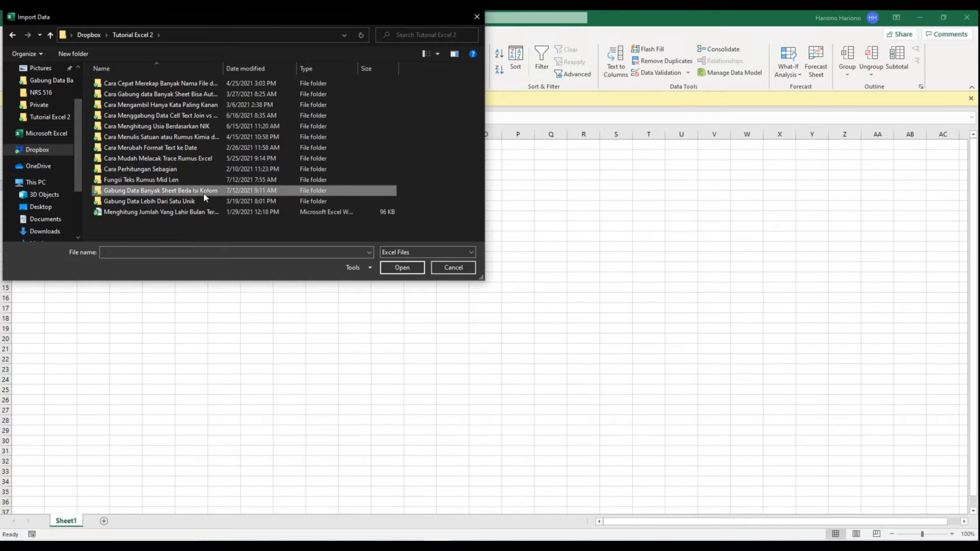
click(146, 83)
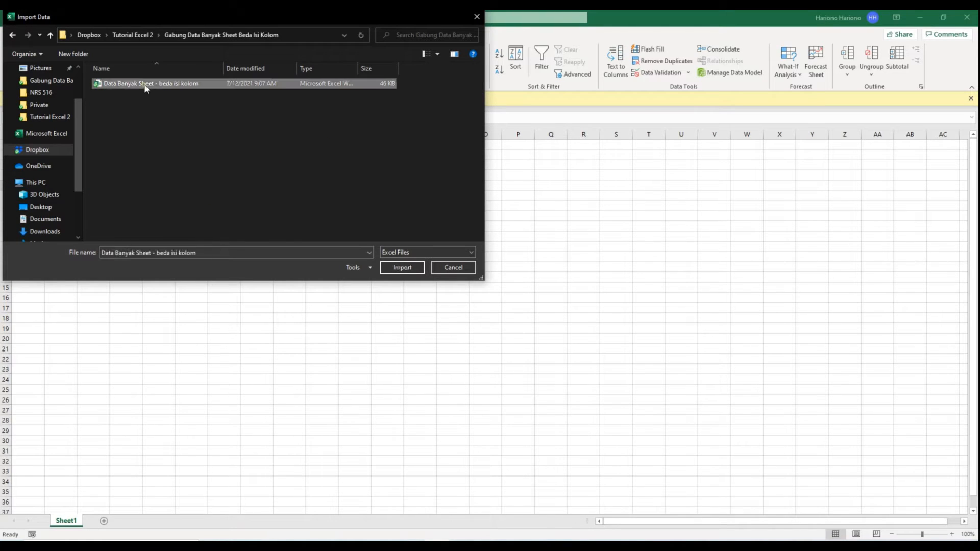
click(400, 266)
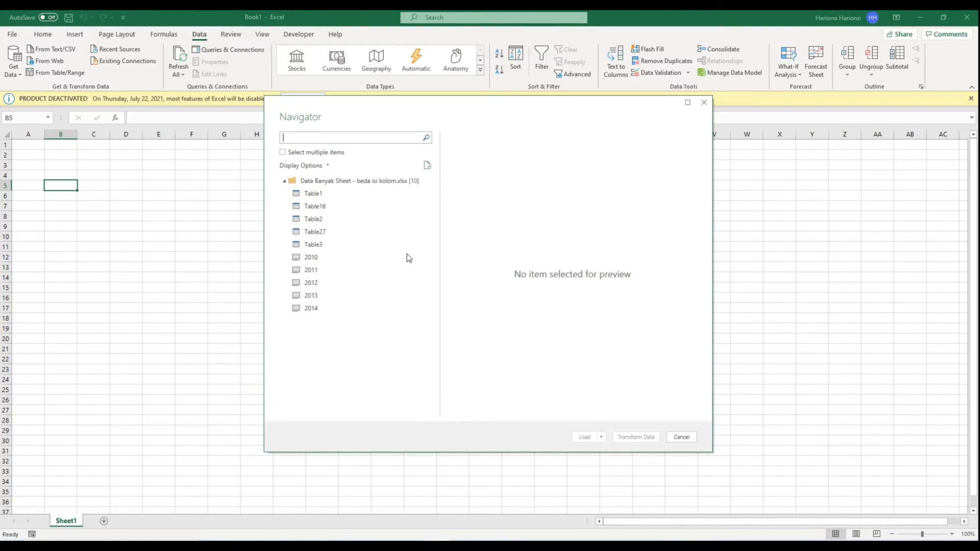
Step: Preview Table1, choose the whole workbook as the source instead, and open it for transformation in Power Query Editor
click(350, 185)
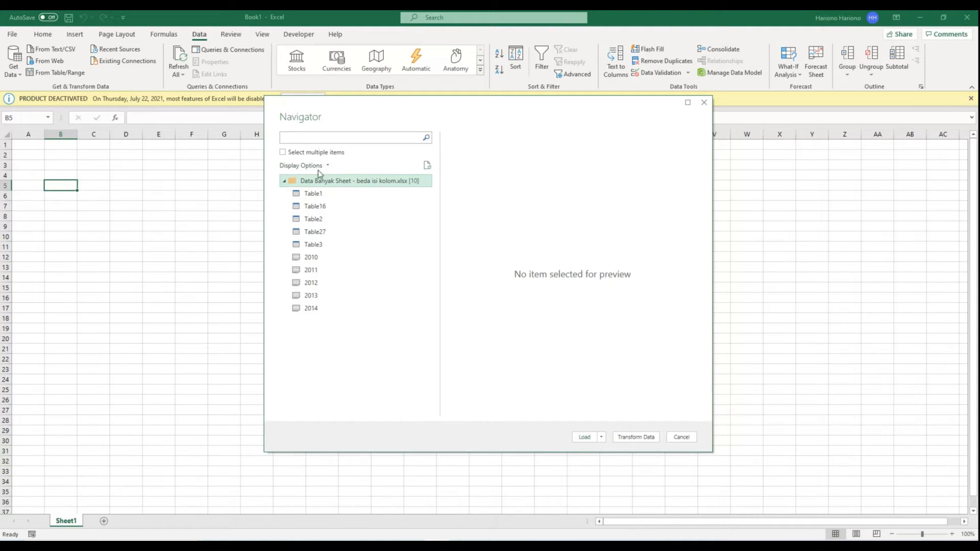
drag(412, 103, 436, 83)
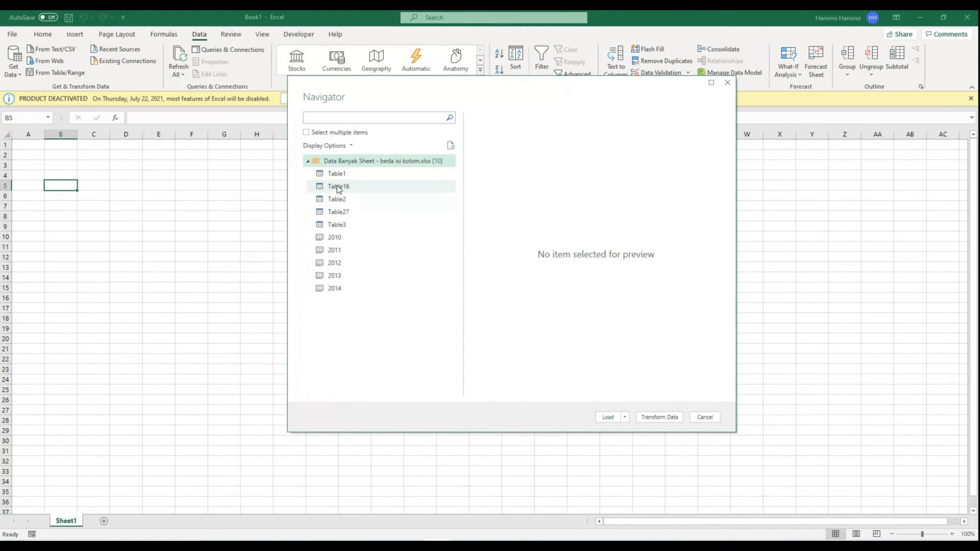
click(323, 176)
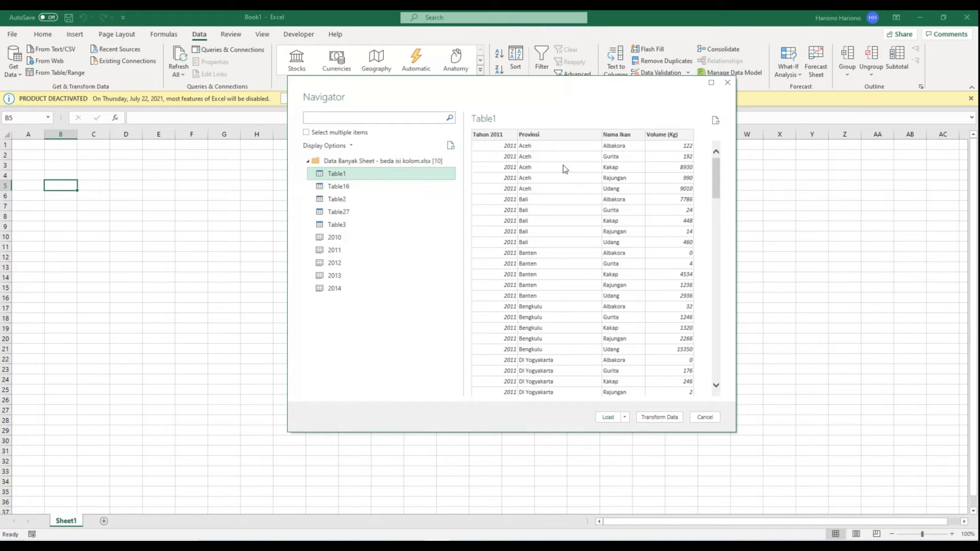
click(397, 162)
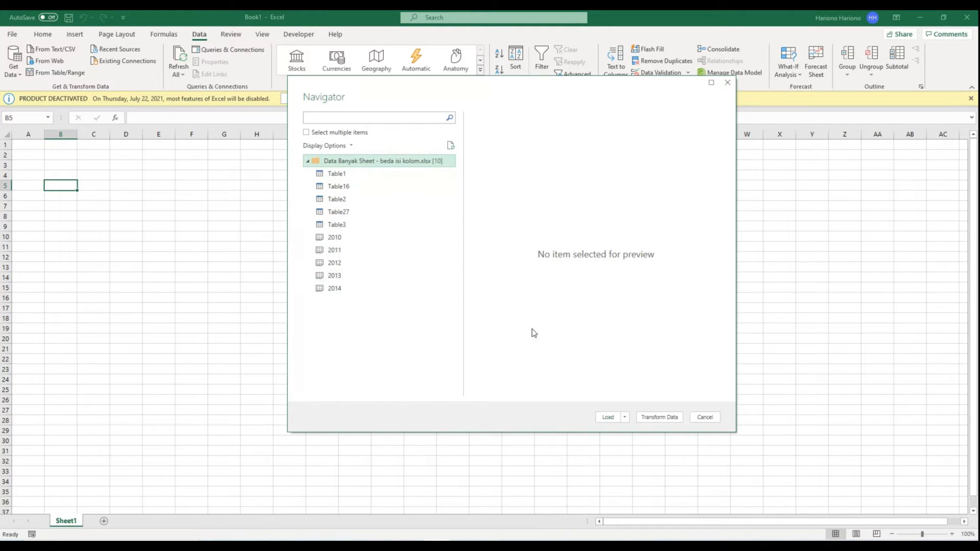
click(659, 416)
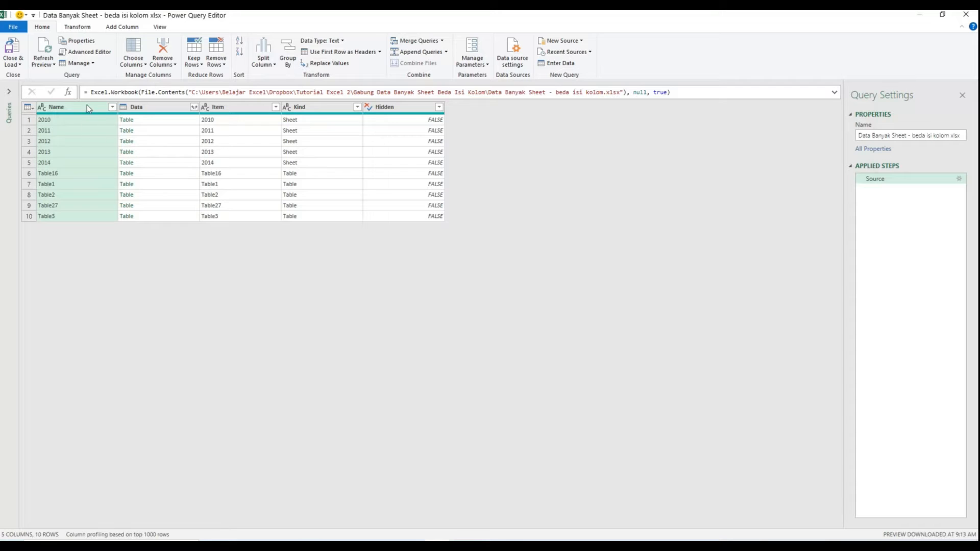
Step: Filter the Kind column to exclude Table and keep only the Sheet rows
click(310, 107)
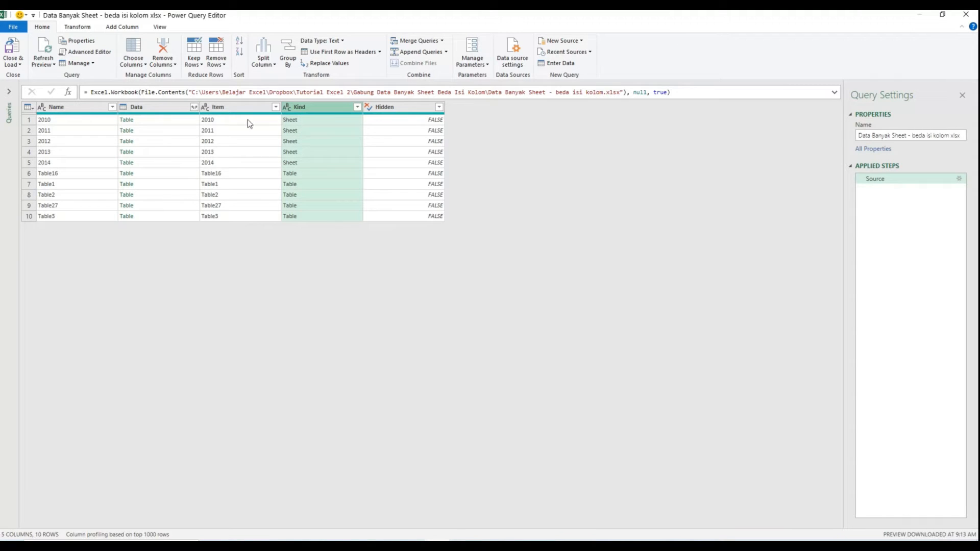
click(297, 173)
click(299, 121)
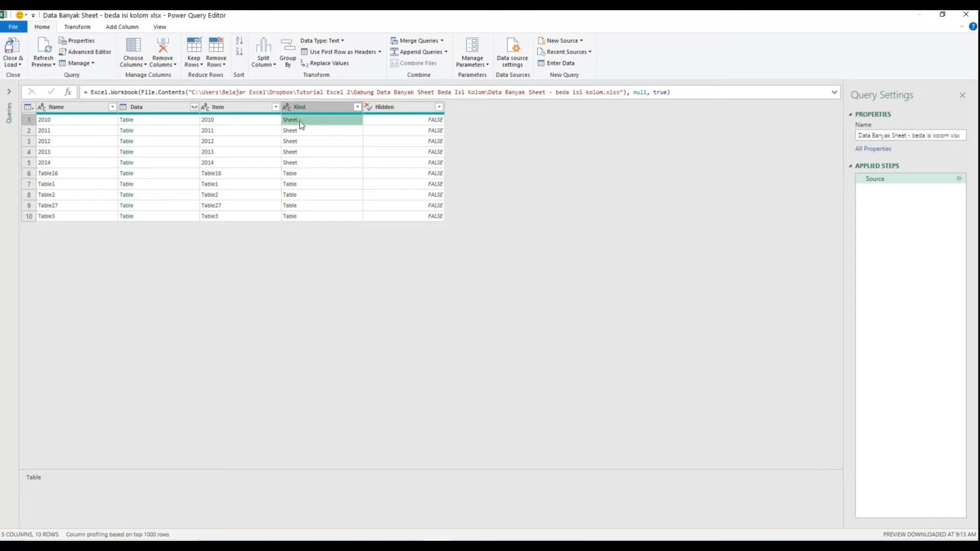
click(356, 107)
click(213, 235)
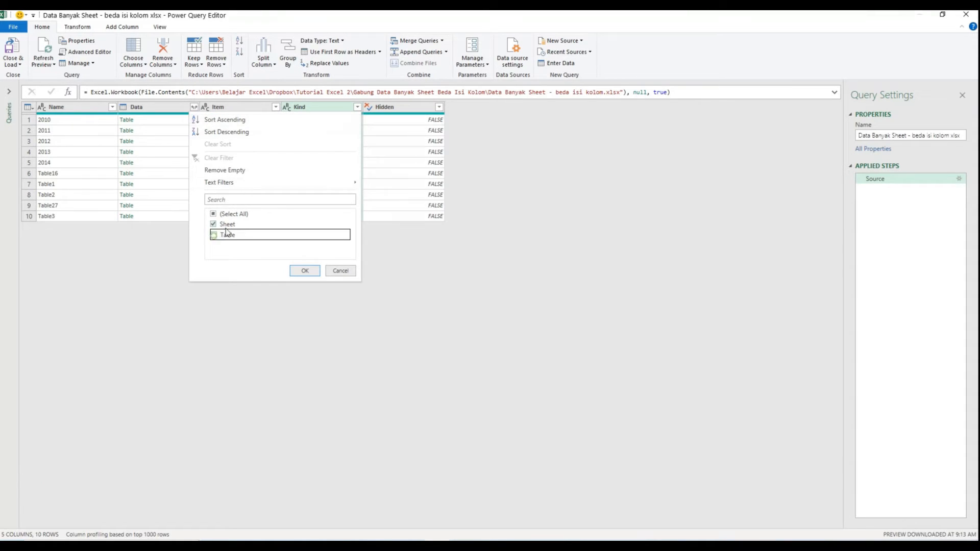
click(303, 271)
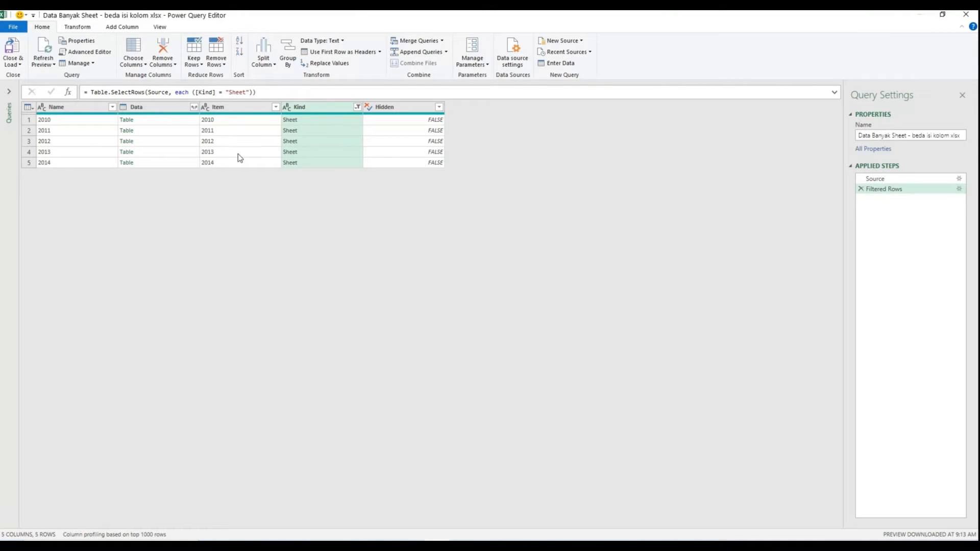
Step: Expand the Data column into all its columns without the original column name prefix, and examine the 2010 header row
click(162, 108)
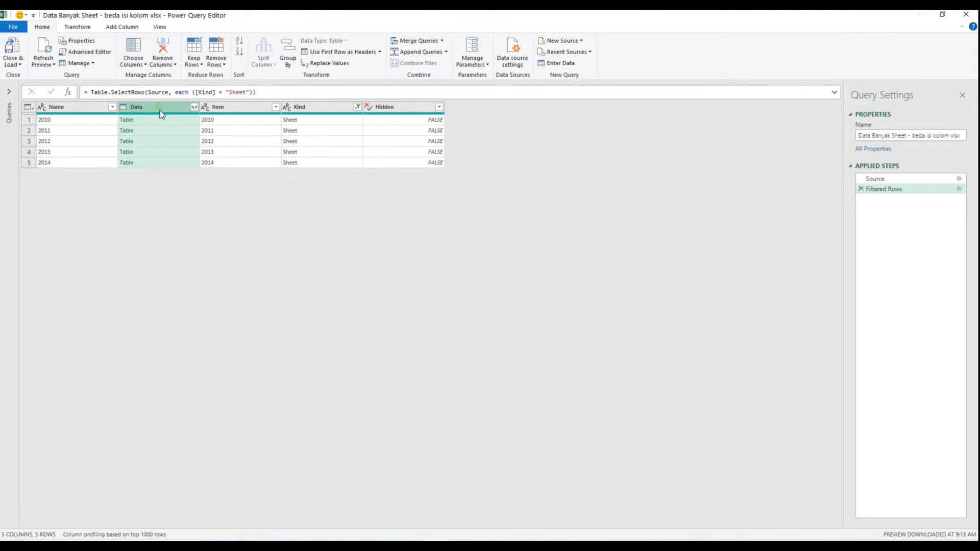
click(194, 108)
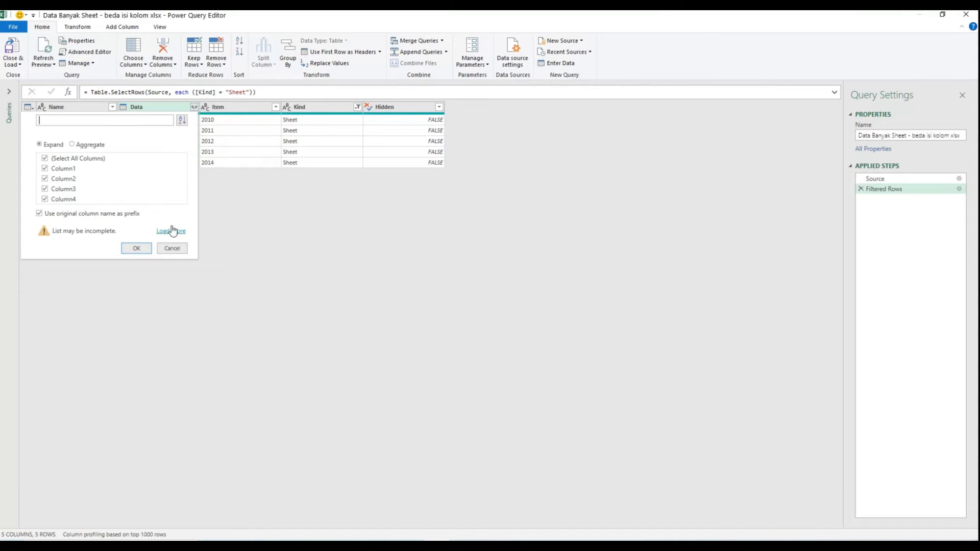
click(94, 213)
click(170, 230)
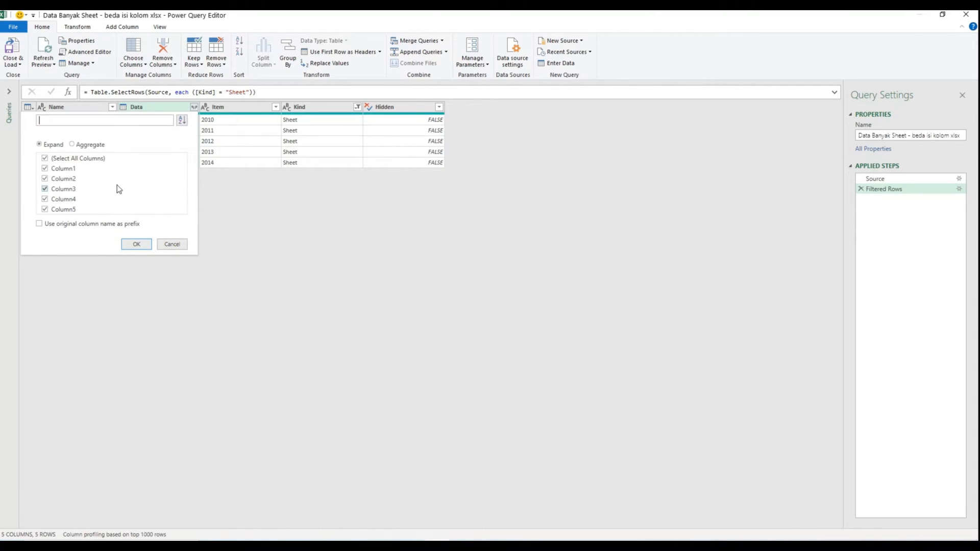
click(134, 244)
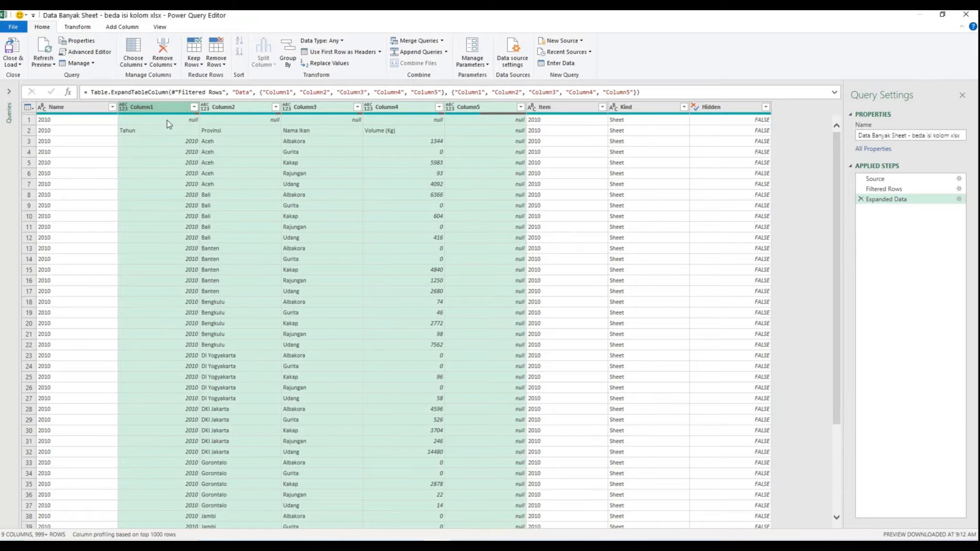
click(29, 131)
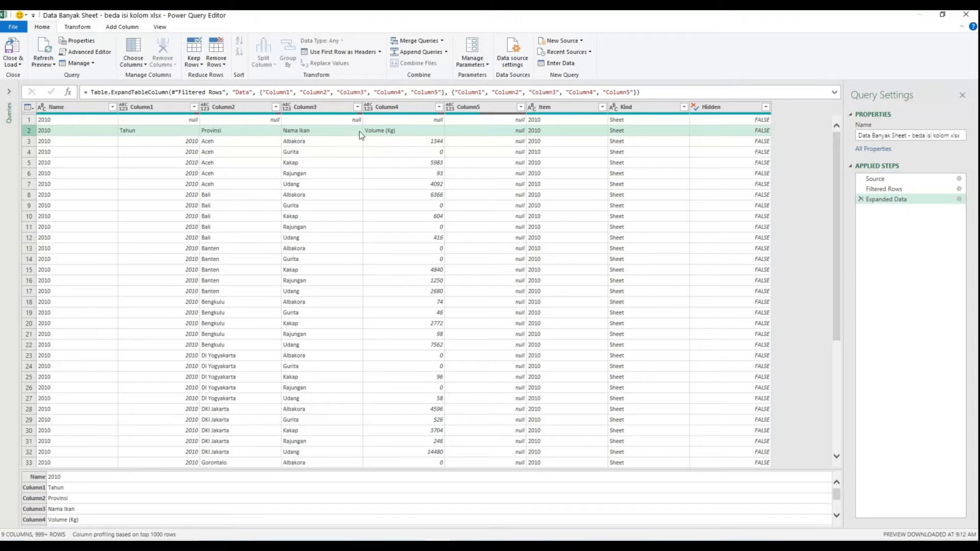
Step: Filter the Name column to show only 2014 and examine the contents of Column4
click(111, 107)
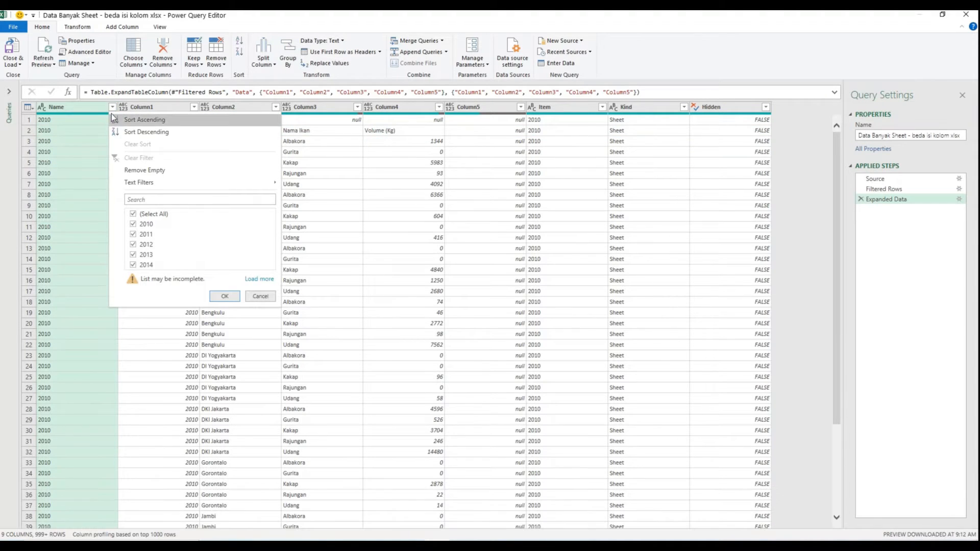
click(134, 213)
click(134, 265)
click(225, 296)
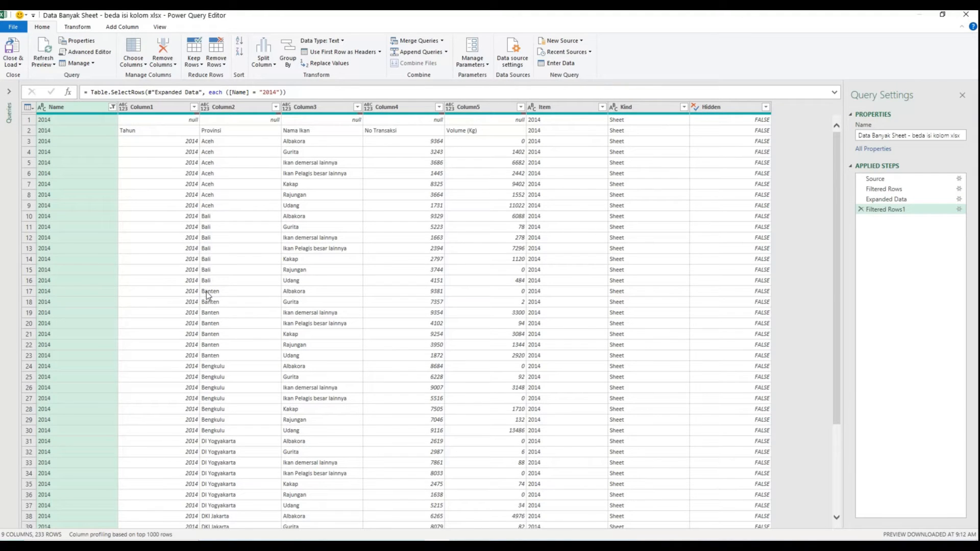
click(391, 107)
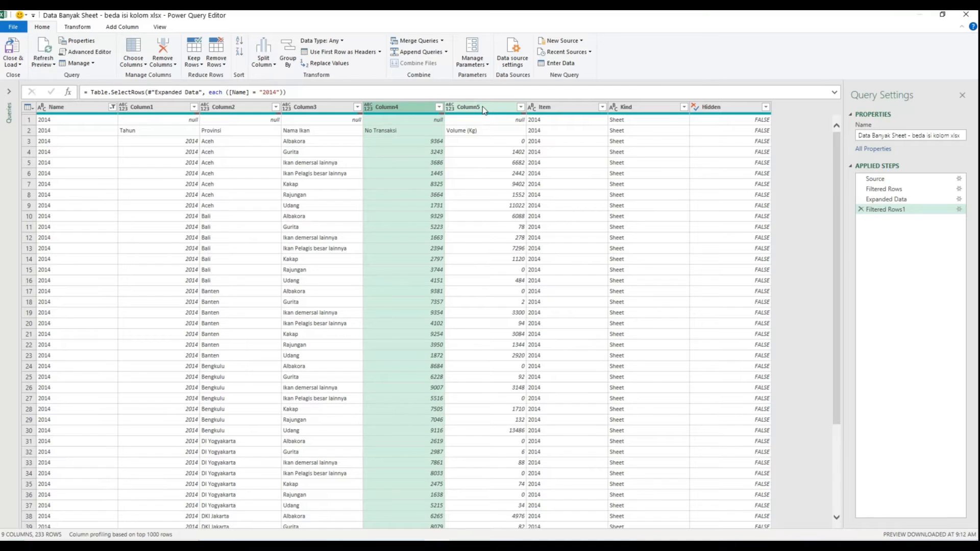
Step: Switch the Name column filter to 2013 only and examine the column order, focusing on Column4
click(113, 108)
click(147, 265)
click(147, 255)
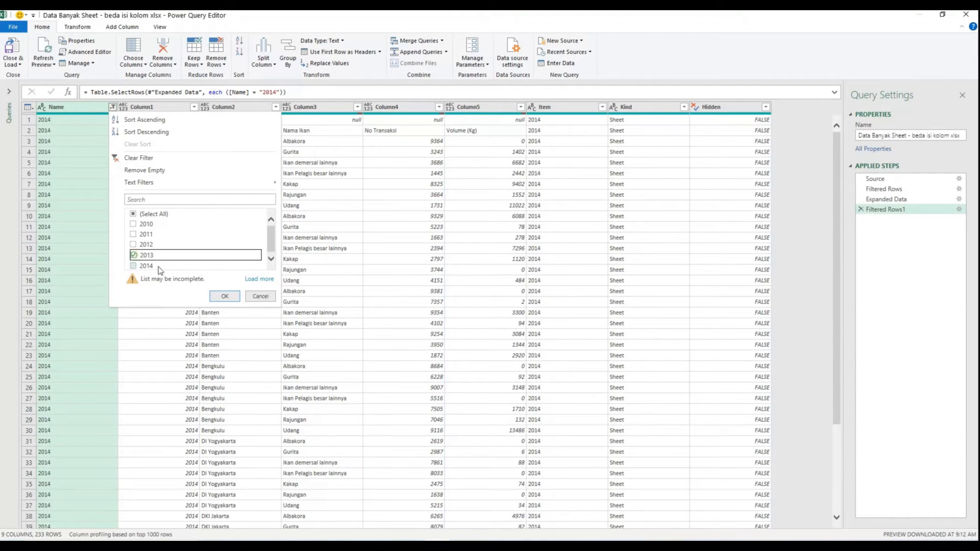
click(224, 296)
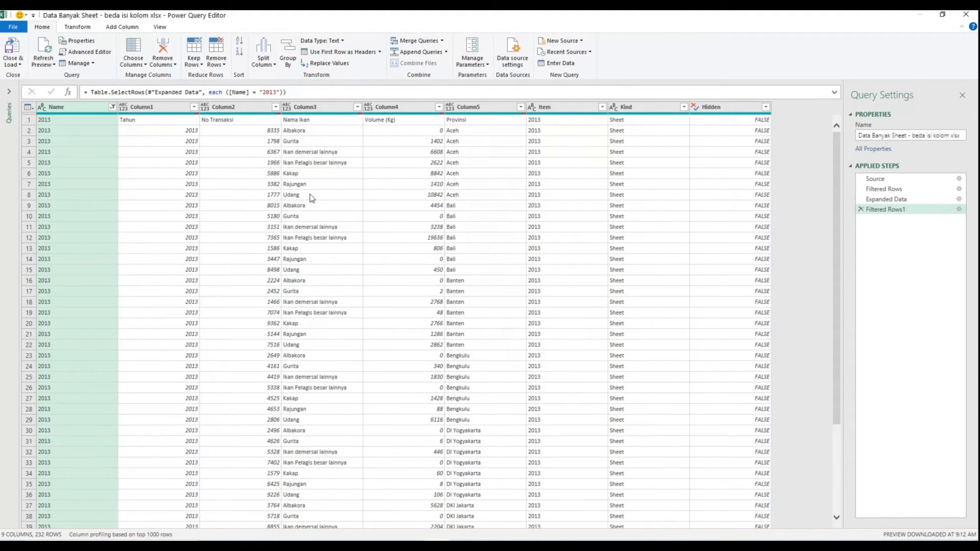
scroll(344, 203, down, 4)
scroll(344, 203, up, 4)
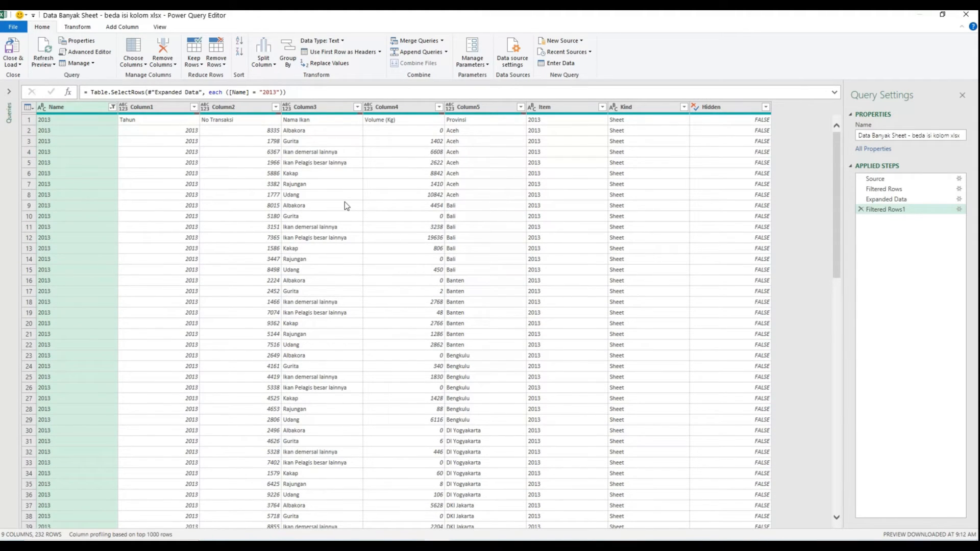
click(404, 108)
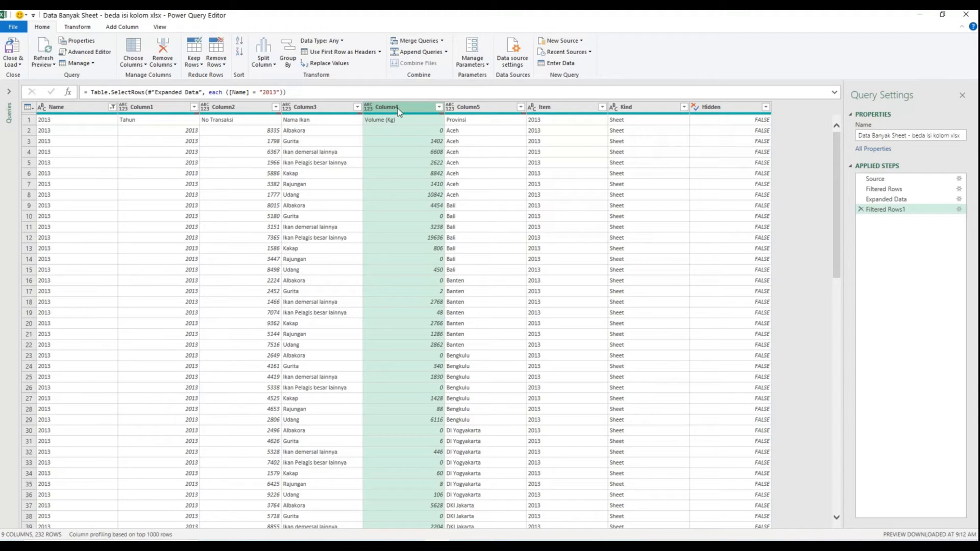
Step: Set the Name column filter back to 2014 only and examine Column5 for comparison
click(112, 107)
click(133, 265)
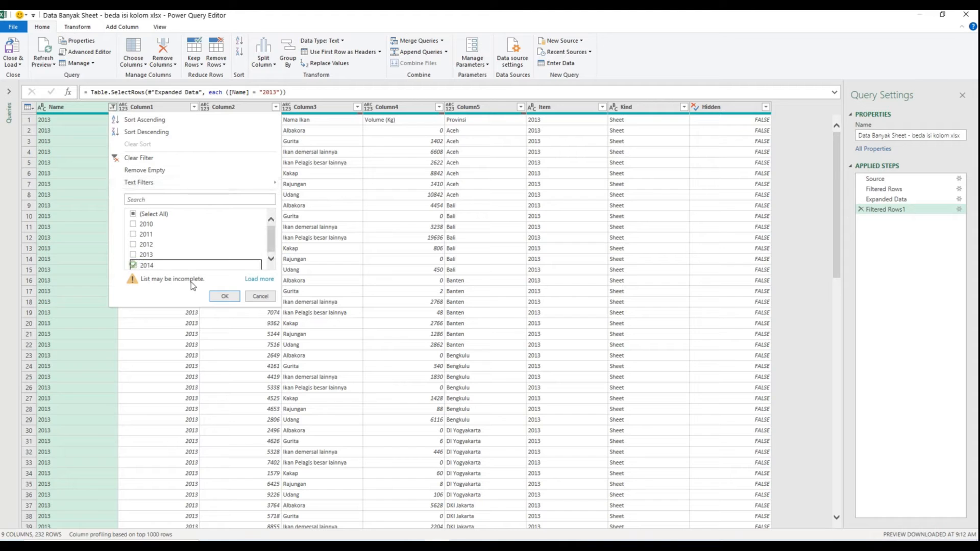
click(223, 296)
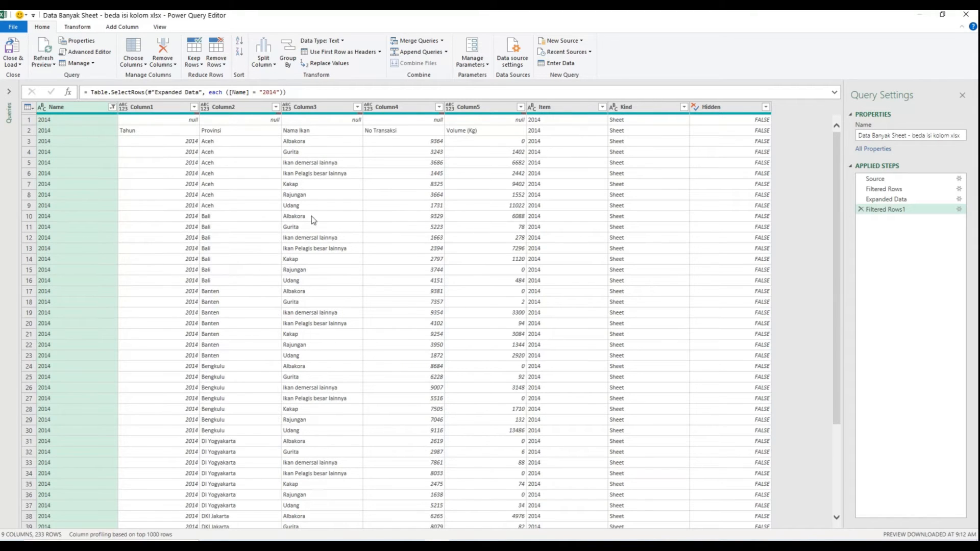
click(483, 106)
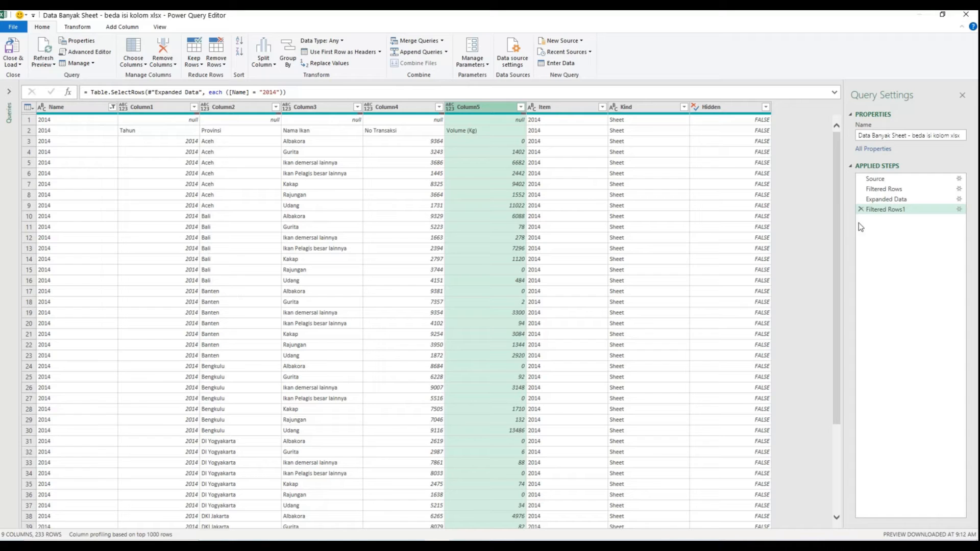
Step: Delete the Filtered Rows1 and Expanded Data steps from the query
click(861, 209)
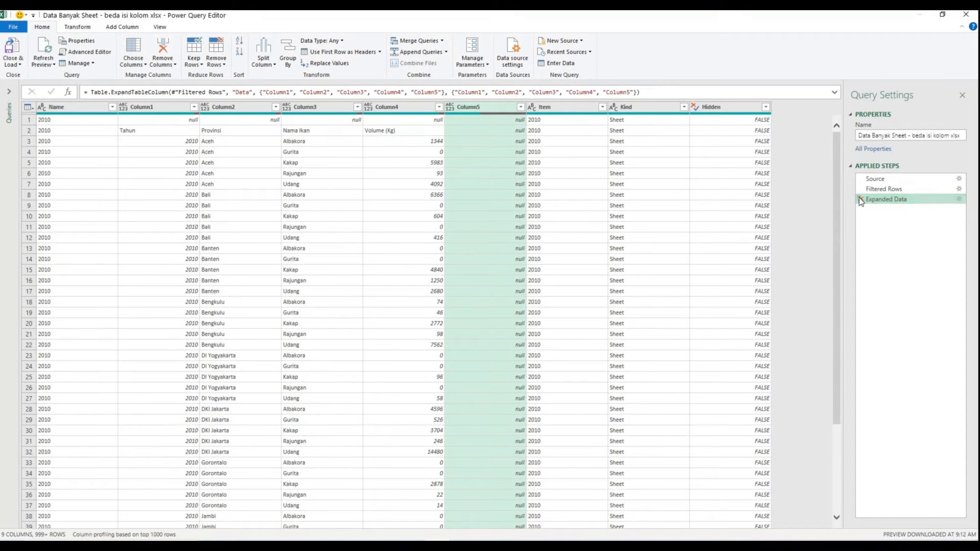
click(859, 199)
Step: Change the Kind column filter to exclude Sheet and keep only the Table rows
click(357, 107)
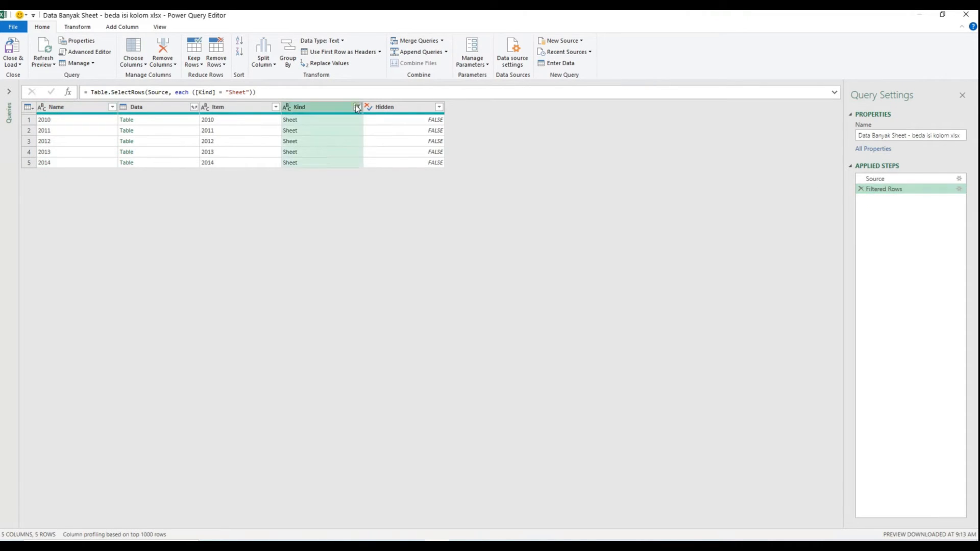
click(213, 224)
click(214, 235)
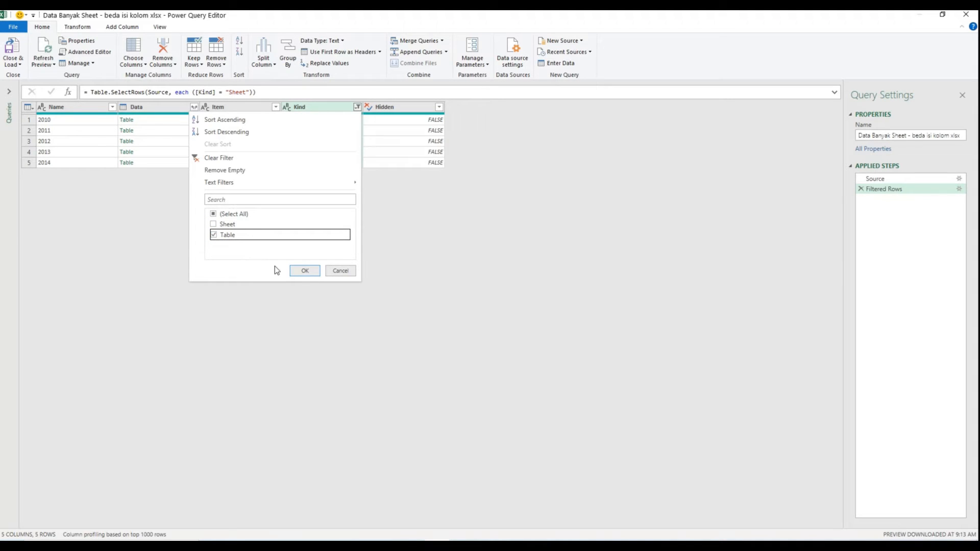
click(302, 271)
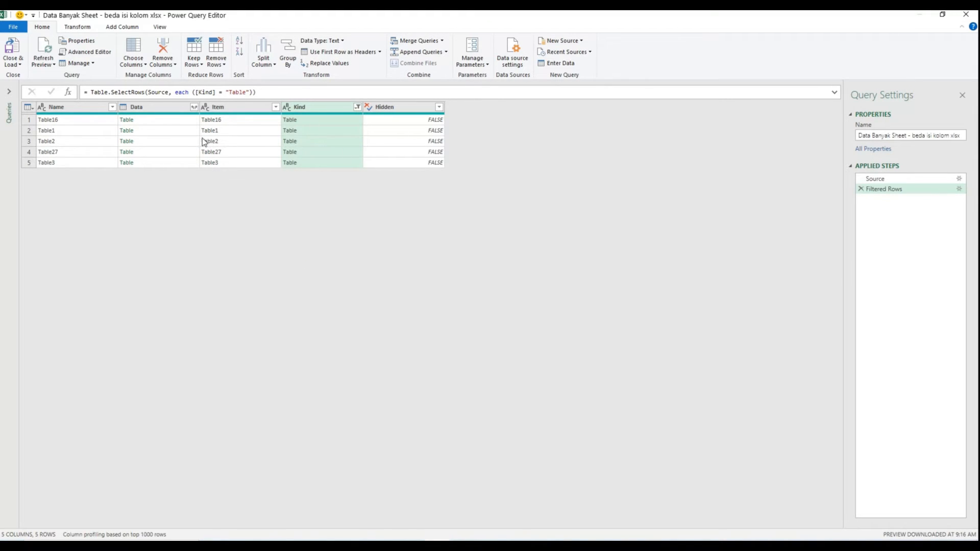
Step: Expand the Data column into its complete list of columns, without the original column name prefix, and inspect Volume (Kg)
click(194, 107)
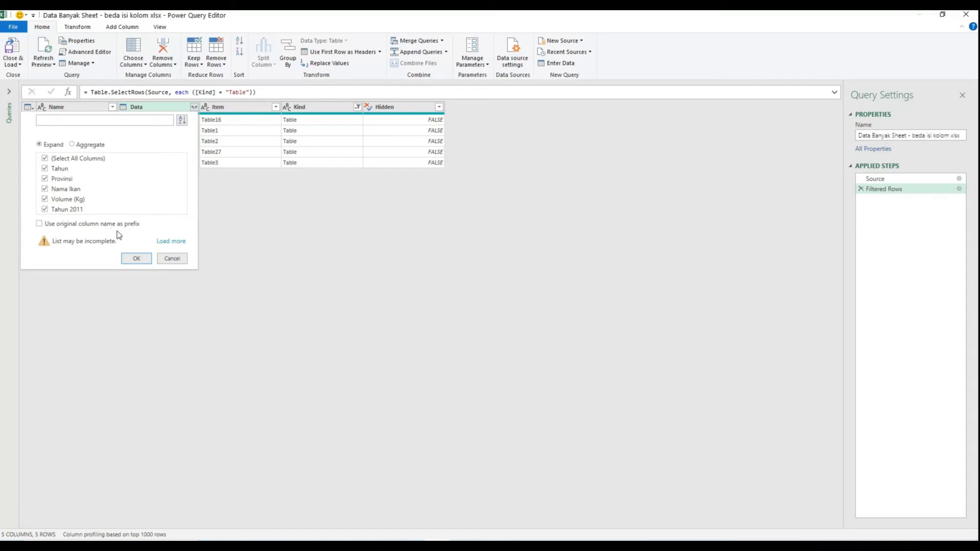
click(170, 241)
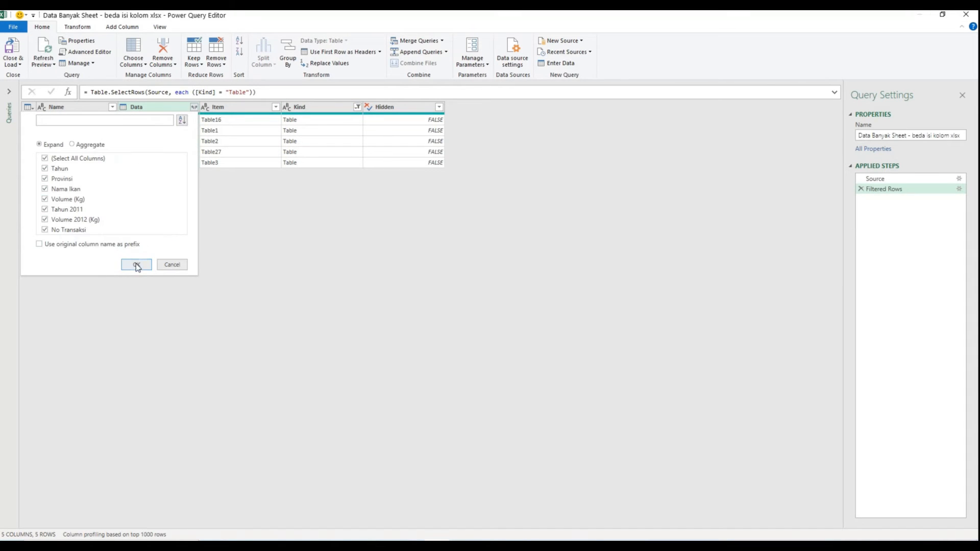
click(136, 264)
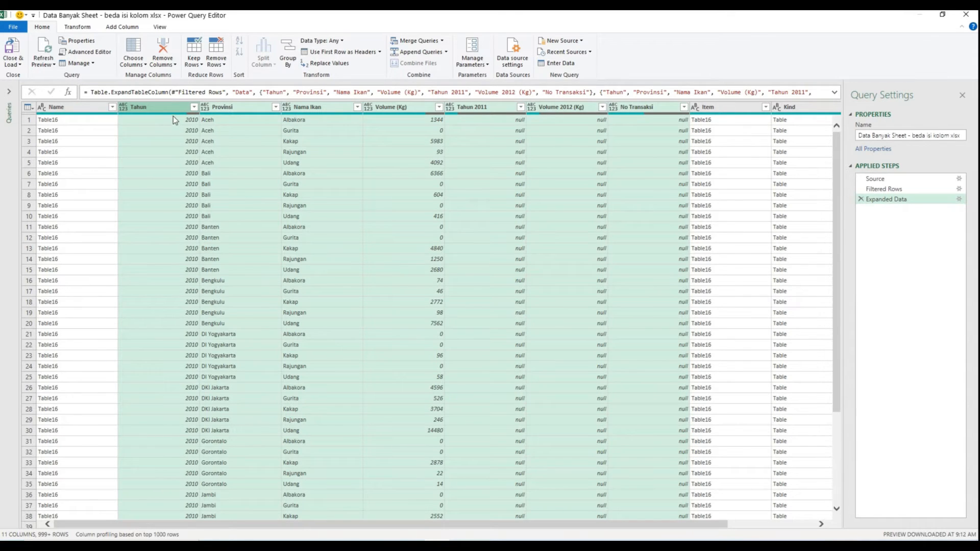
click(409, 107)
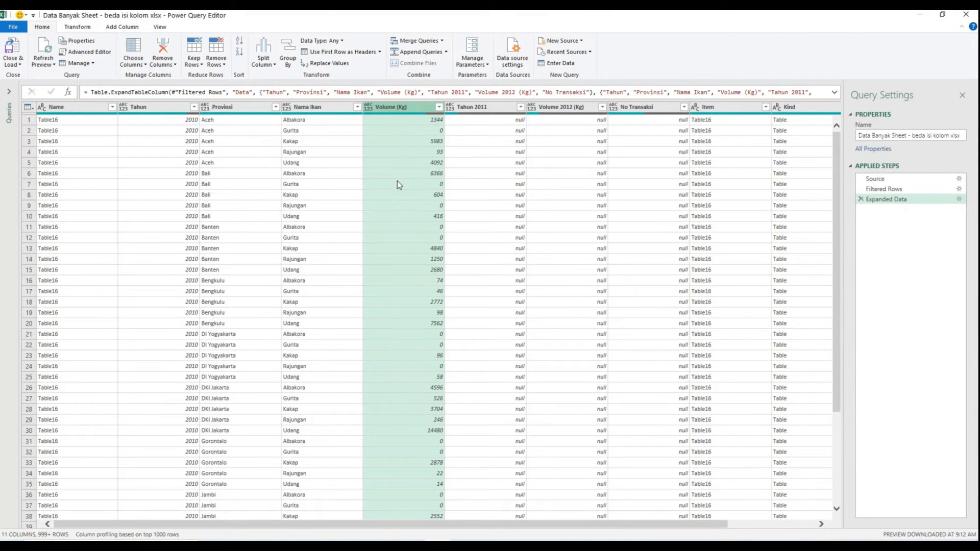
Step: Filter the Tahun column to 2014 only and examine the Volume (Kg) values
click(194, 107)
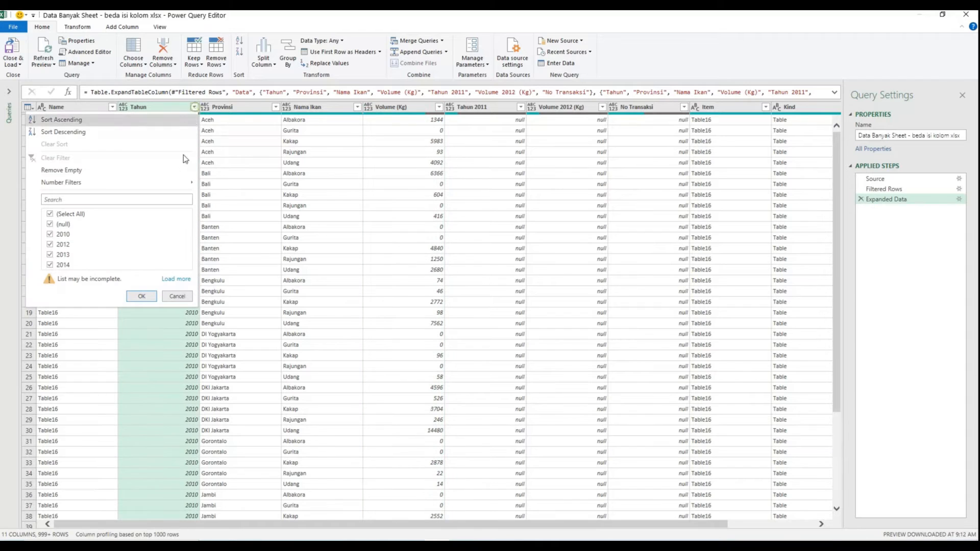
click(50, 214)
click(51, 265)
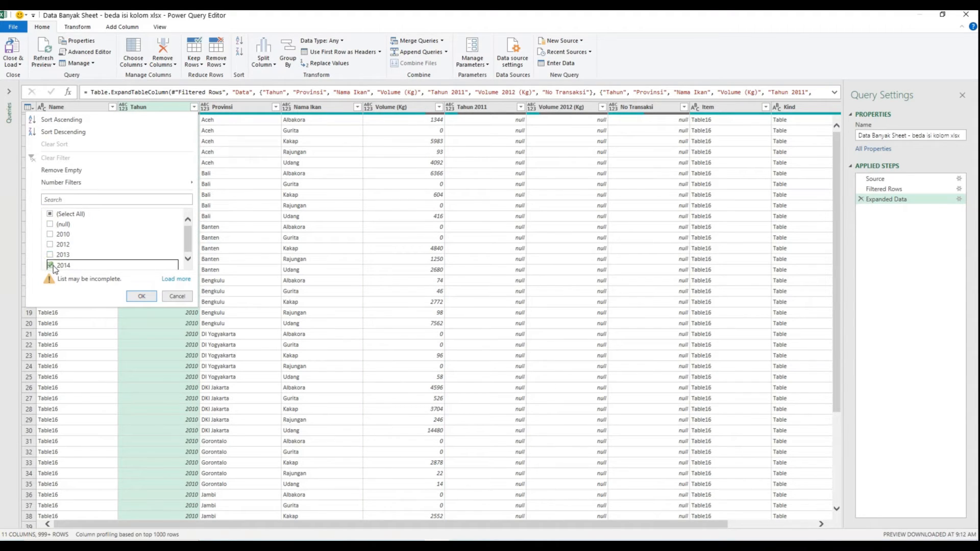
click(142, 297)
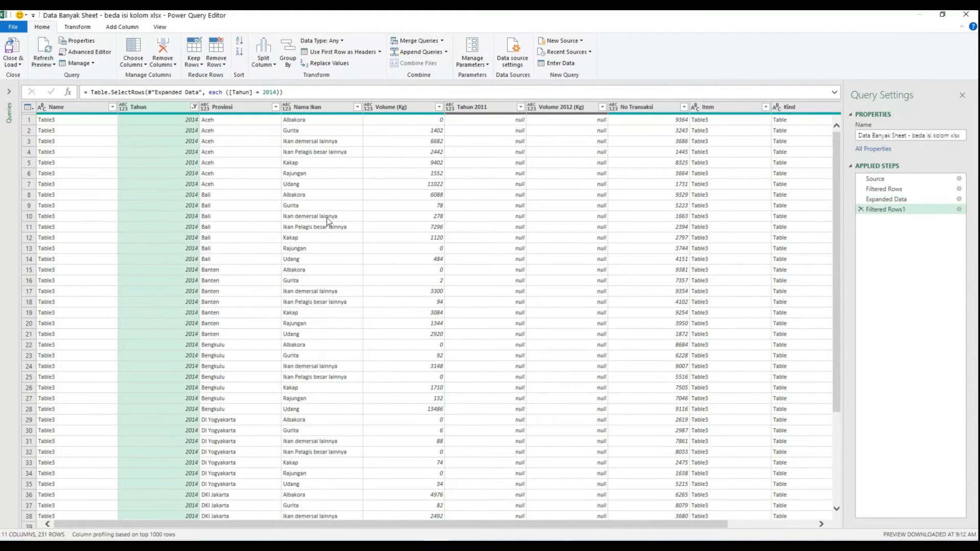
click(407, 108)
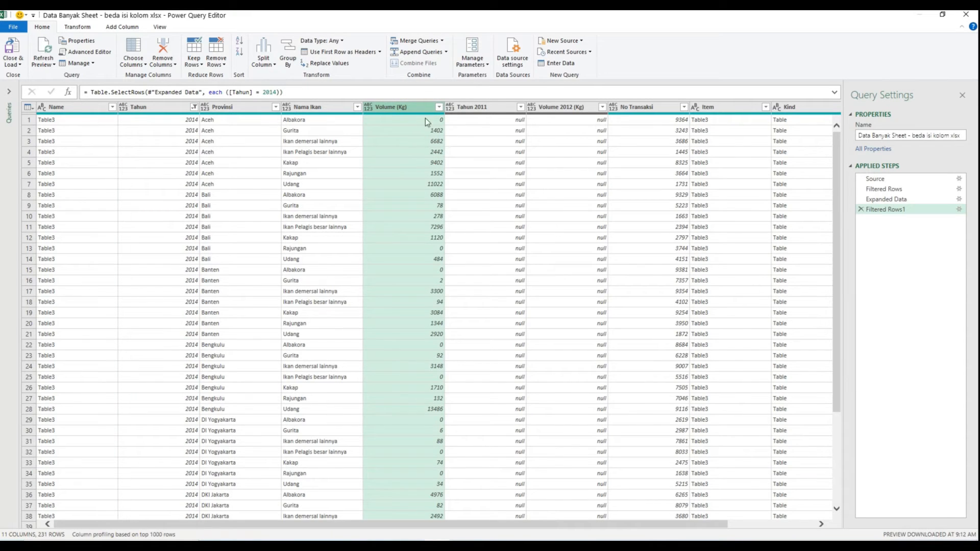
Step: Change the Tahun column filter to 2013 only and check the Volume (Kg) column
click(194, 108)
click(53, 264)
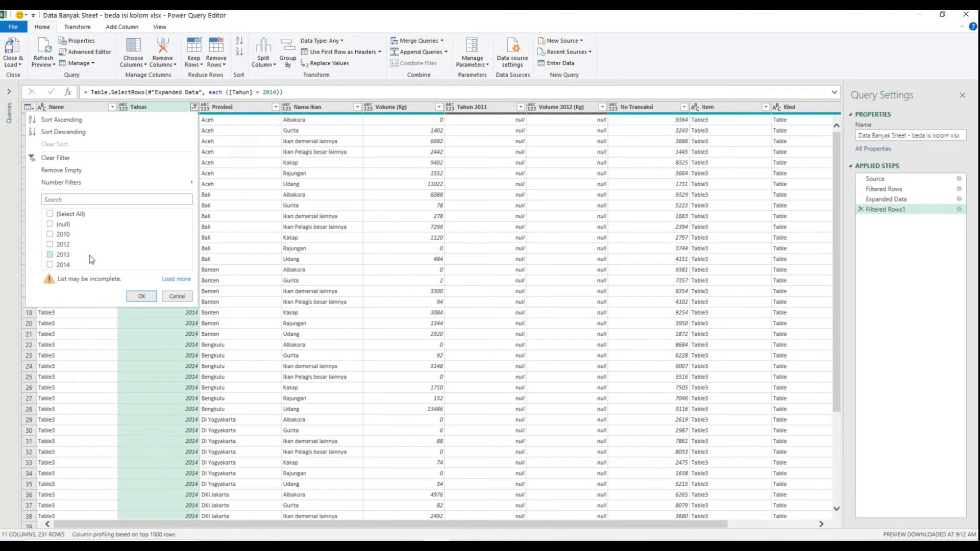
click(50, 255)
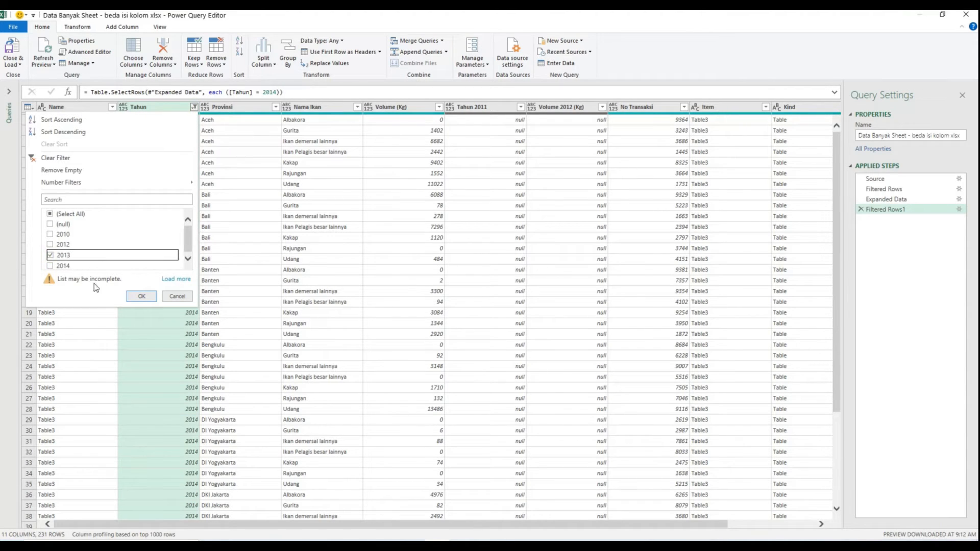
click(142, 298)
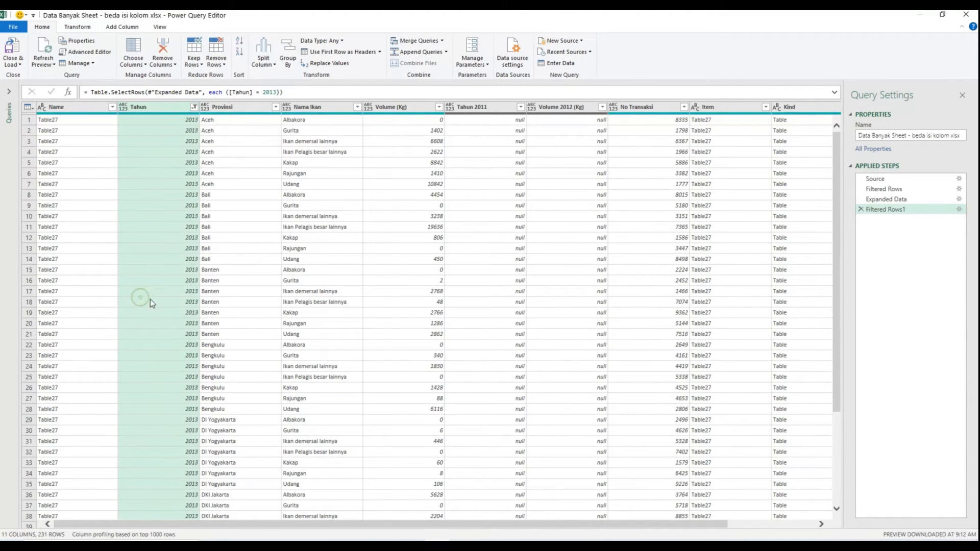
click(422, 108)
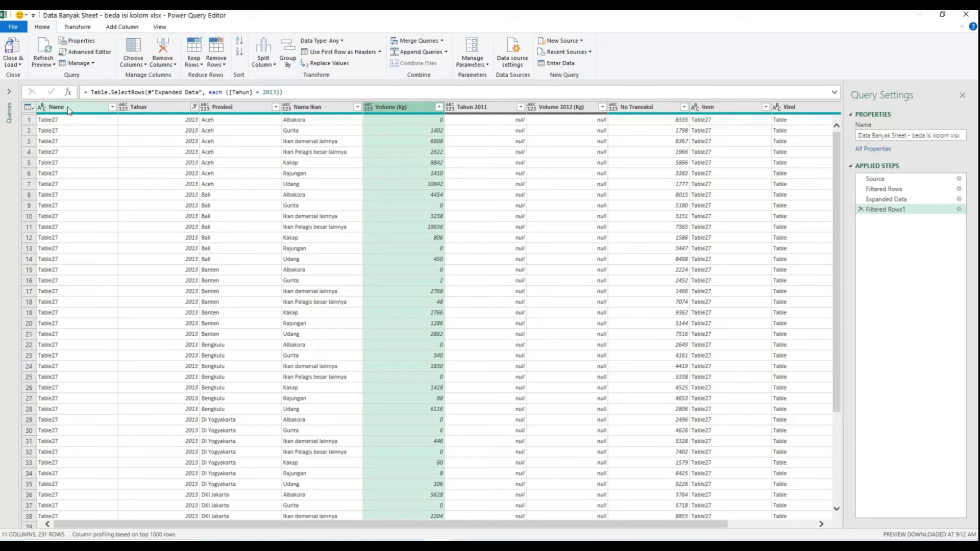
Step: Reselect all values in the Tahun column filter to show every year
click(194, 107)
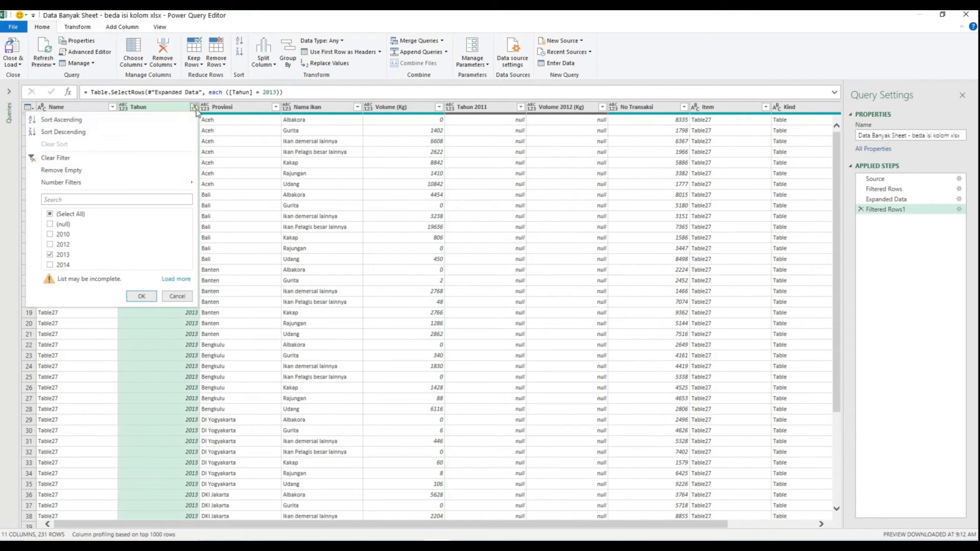
click(50, 214)
click(50, 214)
click(141, 297)
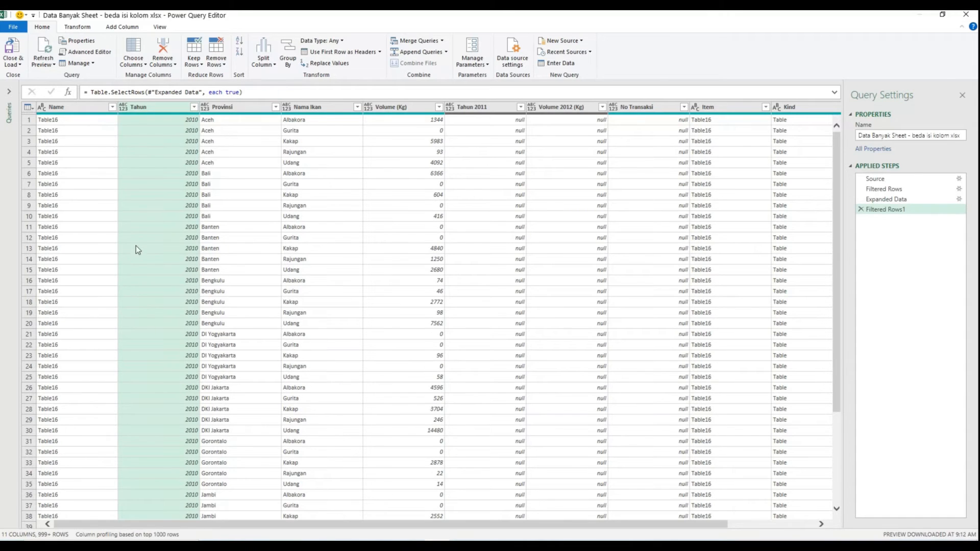
Step: Remove the Name, Item, Kind and Hidden columns from the query
click(69, 106)
right_click(70, 106)
click(85, 124)
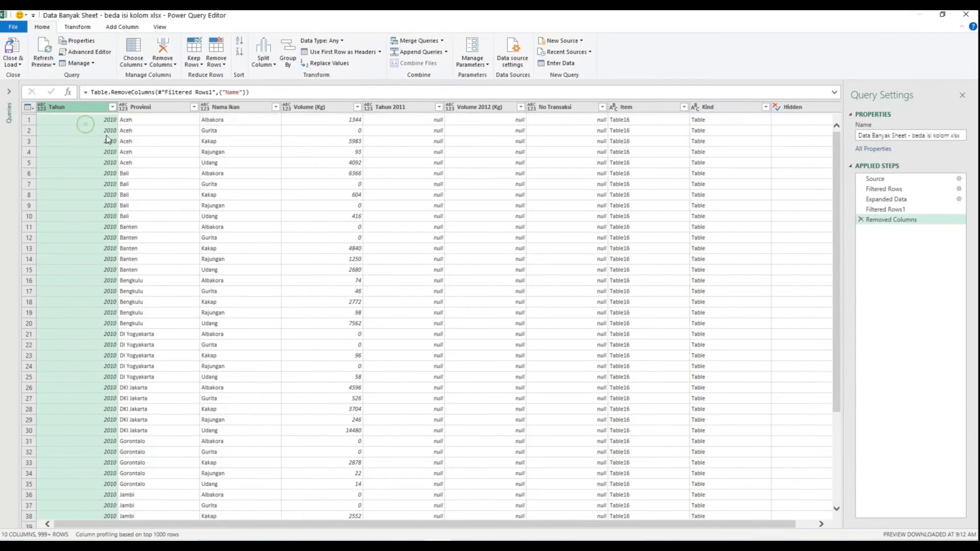
click(635, 106)
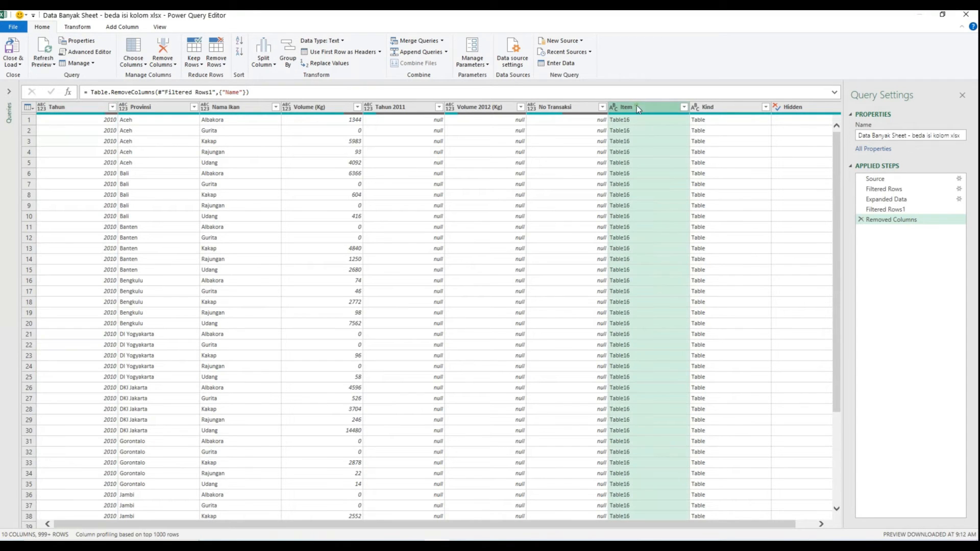
ctrl+click(733, 109)
ctrl+click(798, 108)
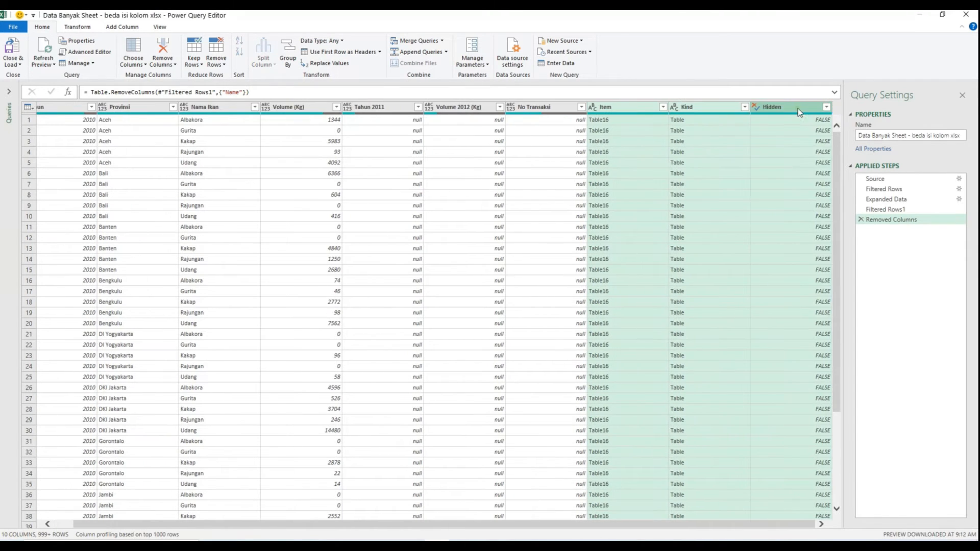
right_click(785, 108)
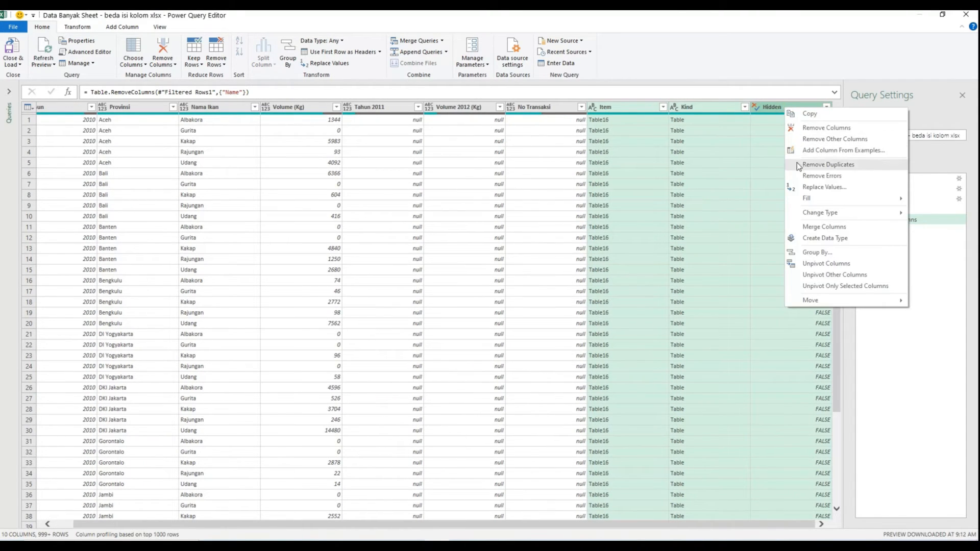
click(825, 128)
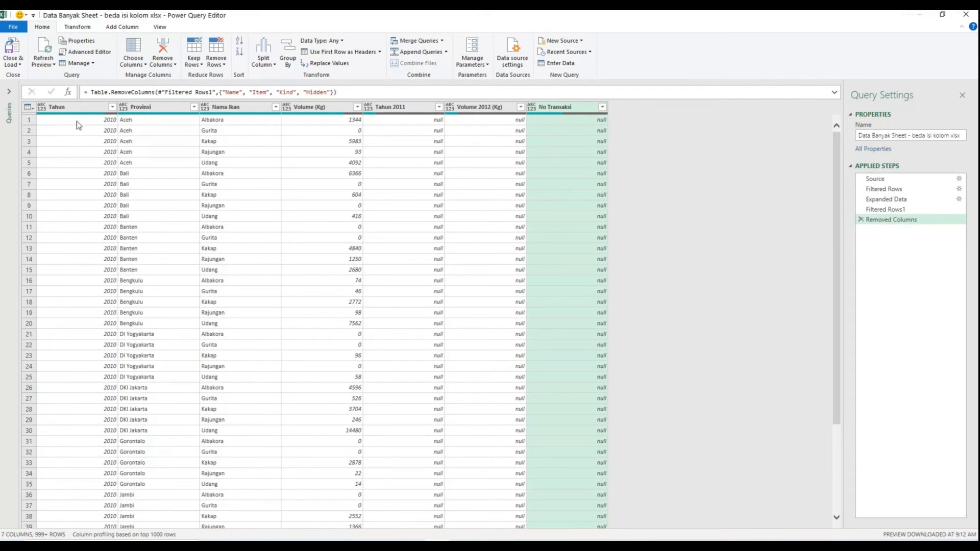
Step: Check the first row's Tahun and No Transaksi values, and filter the Tahun column to 2014 only
click(28, 121)
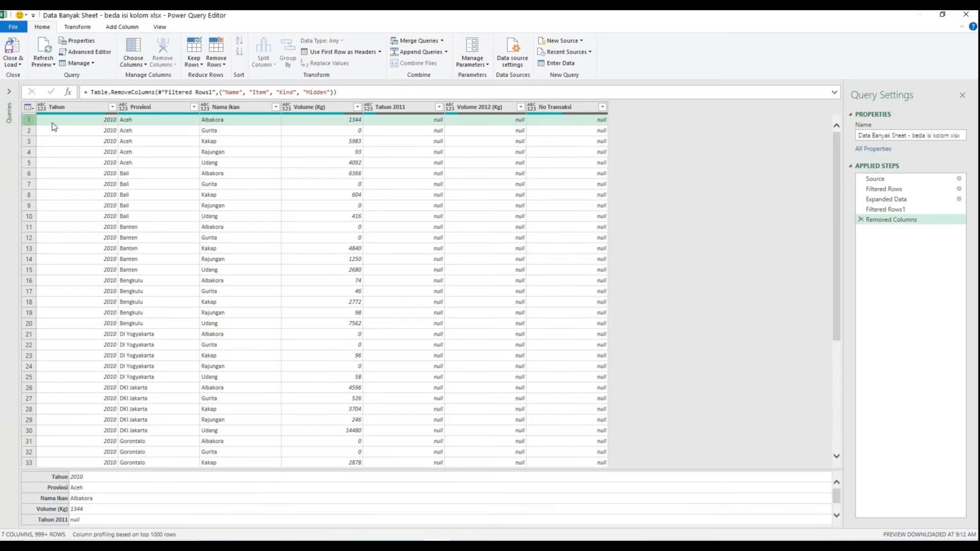
click(580, 120)
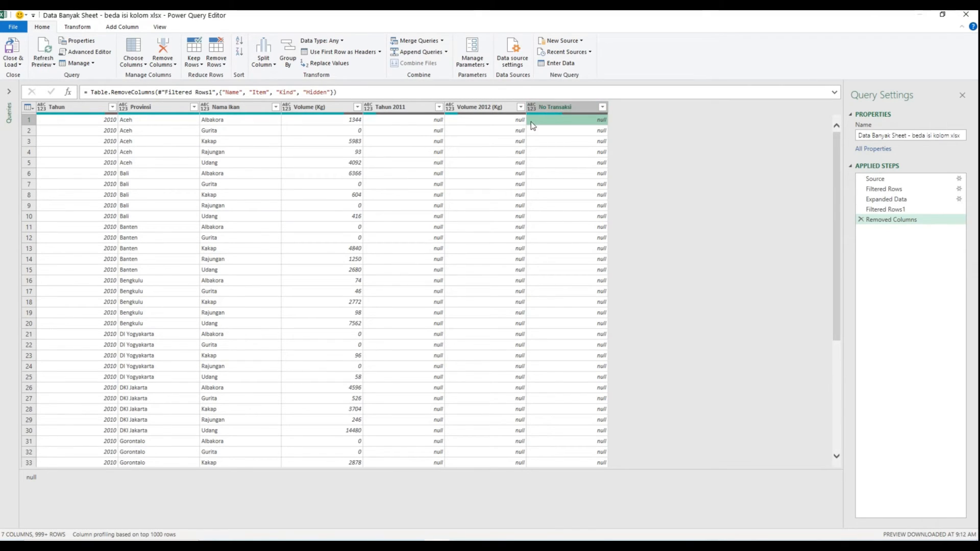
click(97, 123)
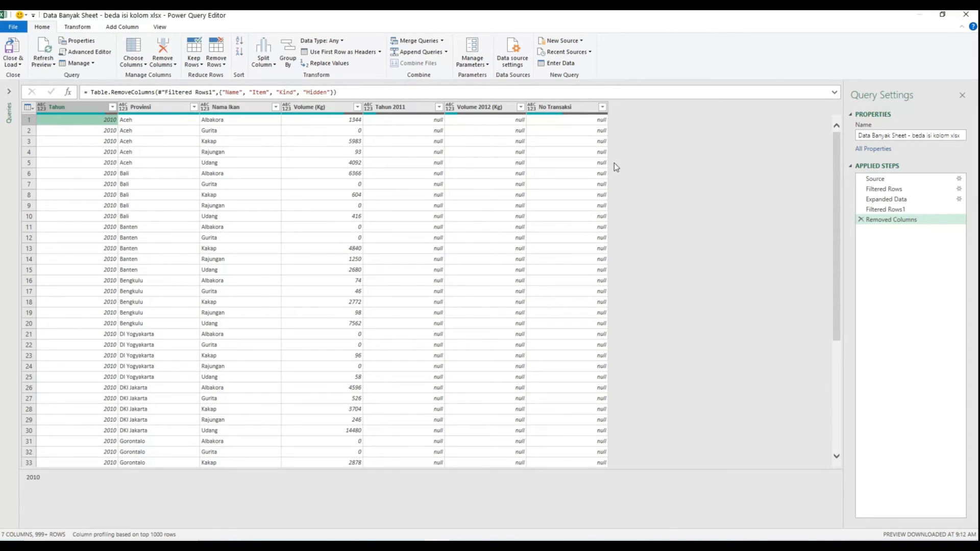
click(574, 123)
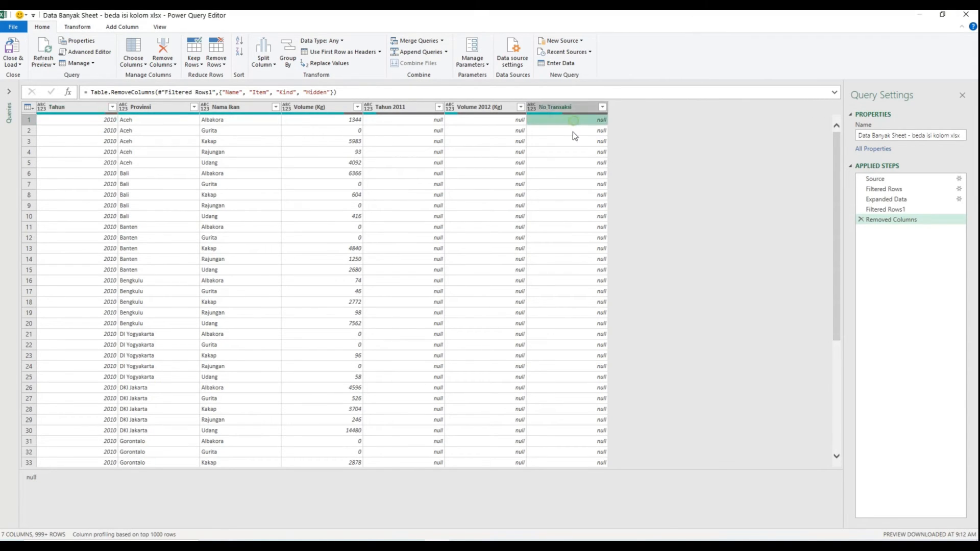
click(111, 107)
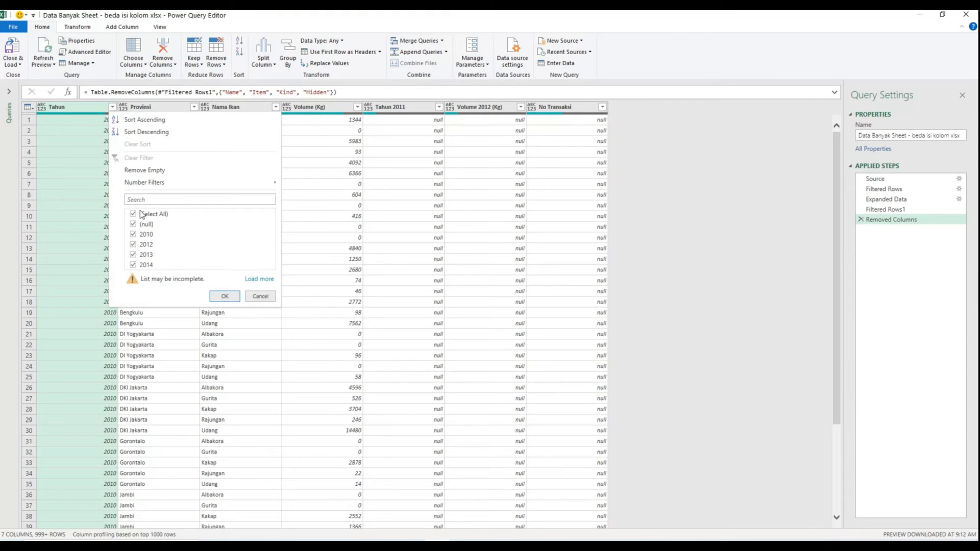
click(133, 215)
click(133, 265)
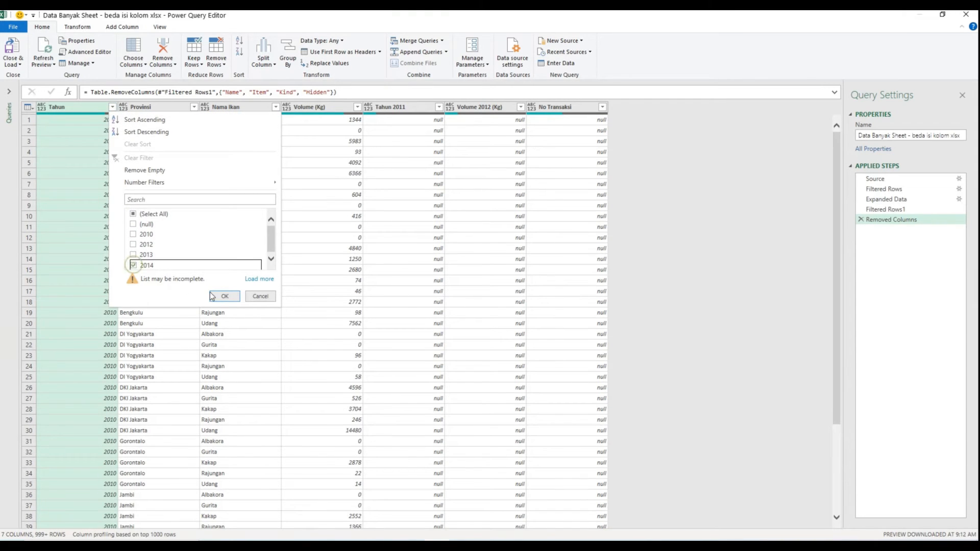
click(219, 297)
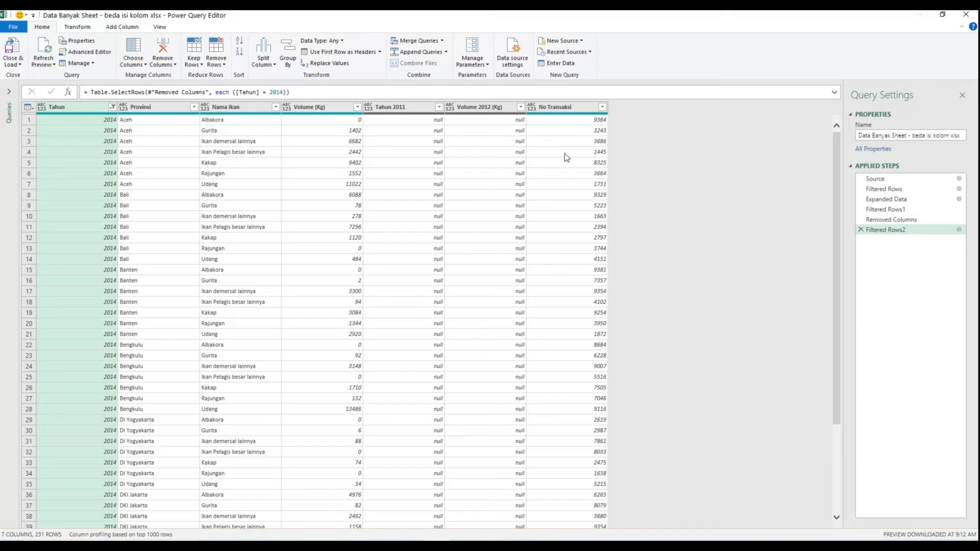
Step: Switch the Tahun column filter to 2013 only to check the No Transaksi values
click(113, 107)
click(133, 265)
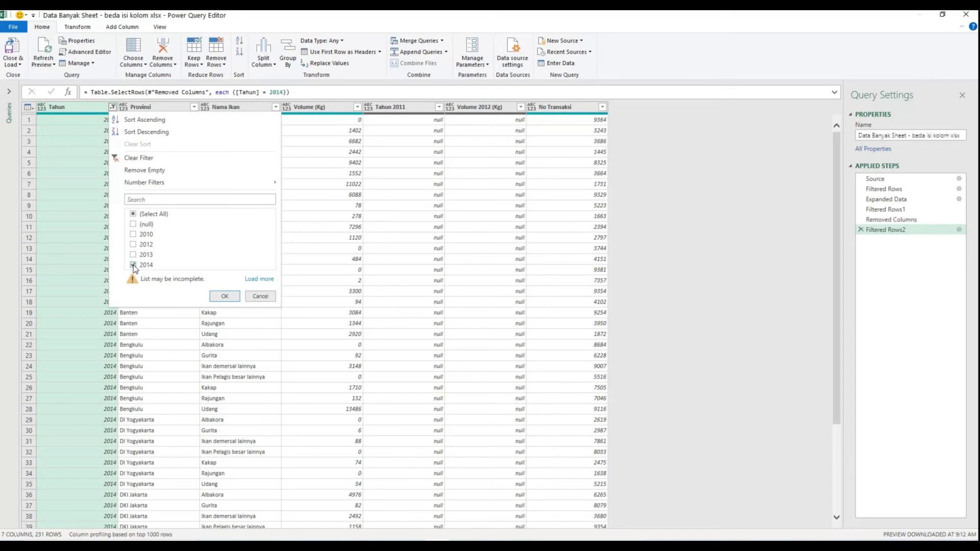
click(133, 255)
click(224, 296)
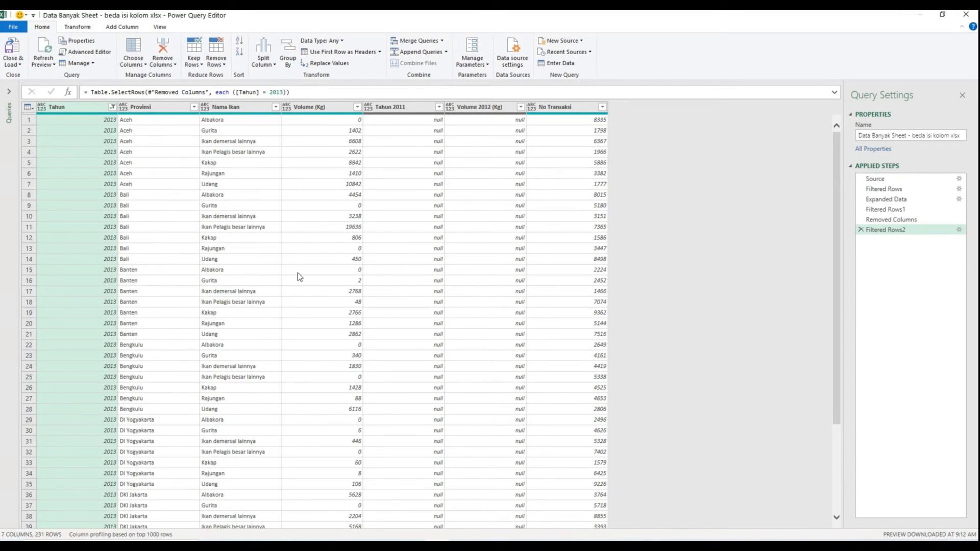
Step: Reselect all values in the Tahun column filter to bring back every row
click(112, 106)
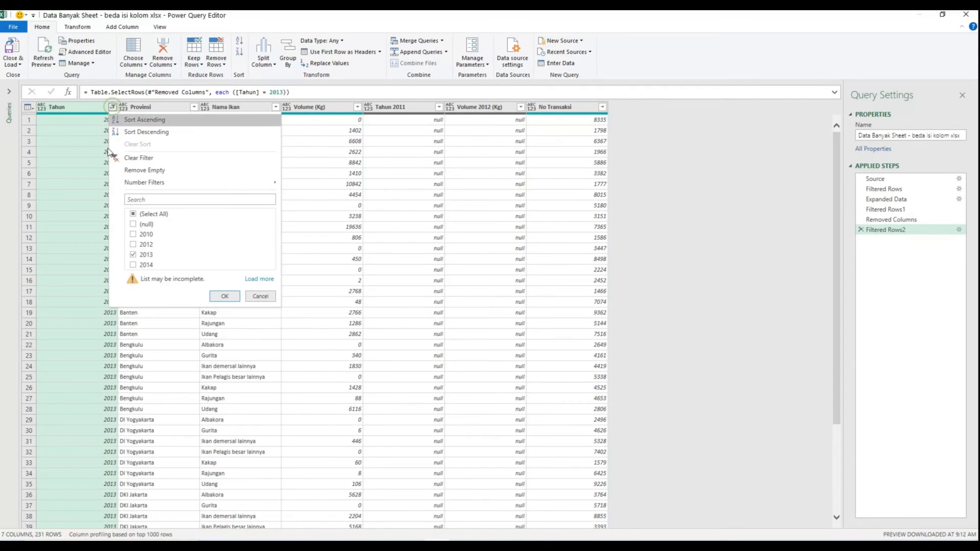
click(133, 215)
click(134, 215)
click(134, 215)
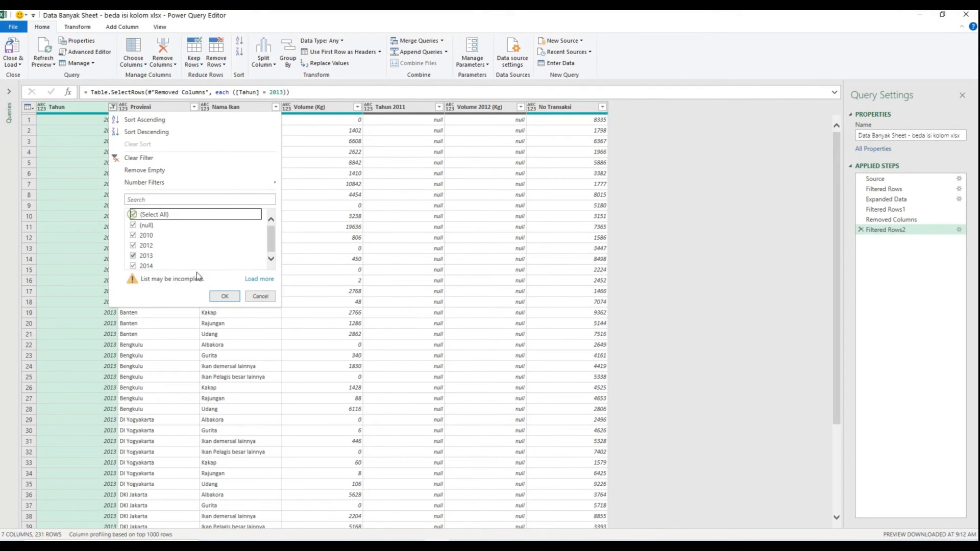
click(224, 296)
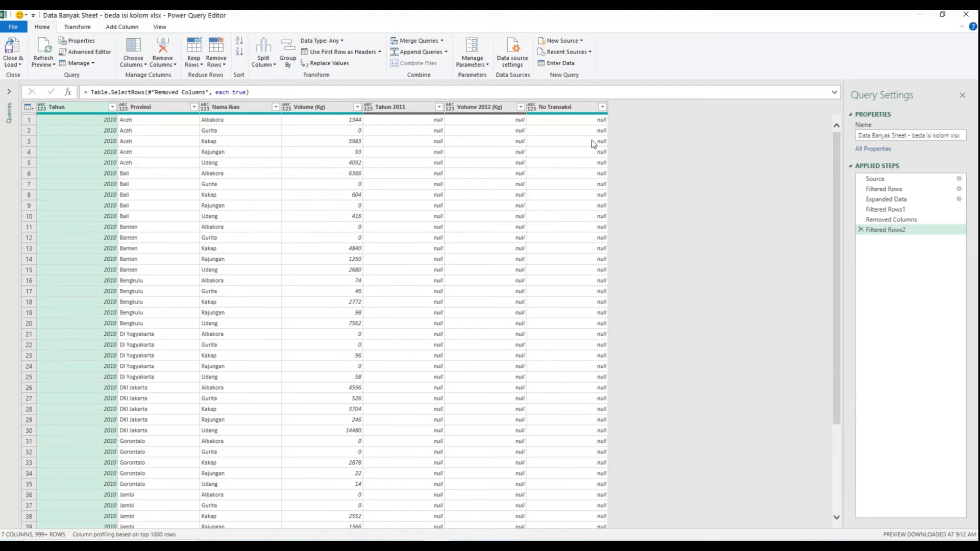
Step: Filter out the null values in the Tahun 2011 column and look through the 2011 rows
click(406, 109)
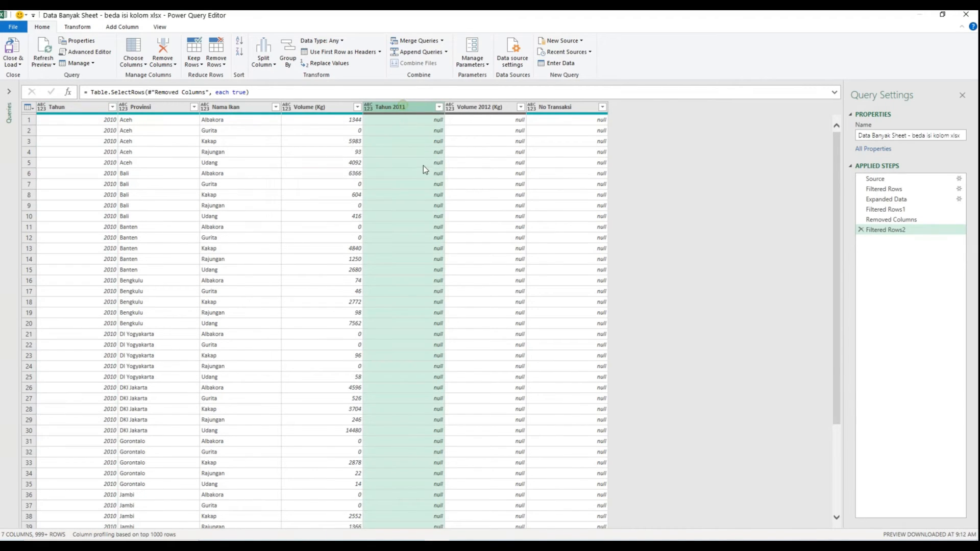
click(439, 108)
click(293, 225)
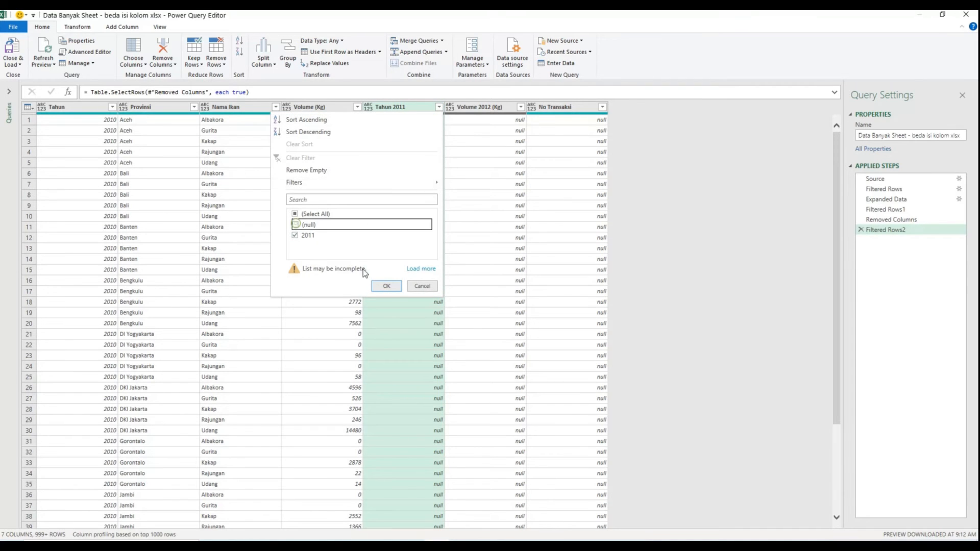
click(386, 285)
scroll(424, 228, down, 5)
scroll(424, 210, up, 5)
right_click(406, 109)
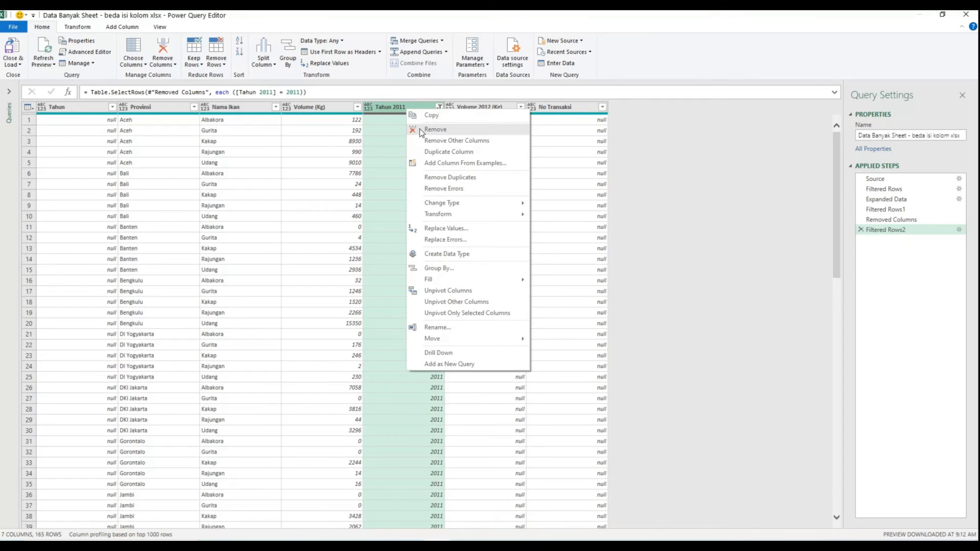
Step: Reselect all values in the Tahun 2011 filter and remove the Tahun 2011 column
click(439, 106)
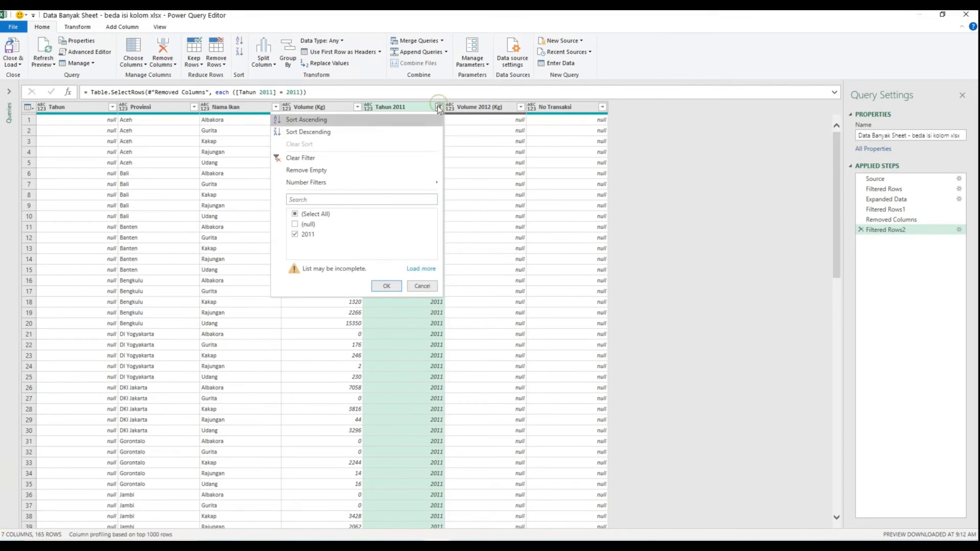
click(295, 214)
click(295, 214)
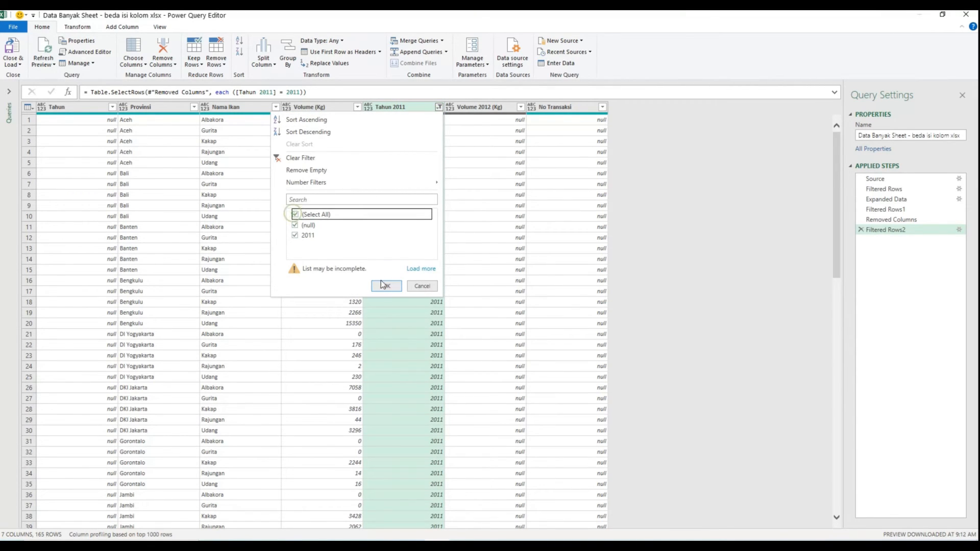
click(386, 286)
right_click(406, 108)
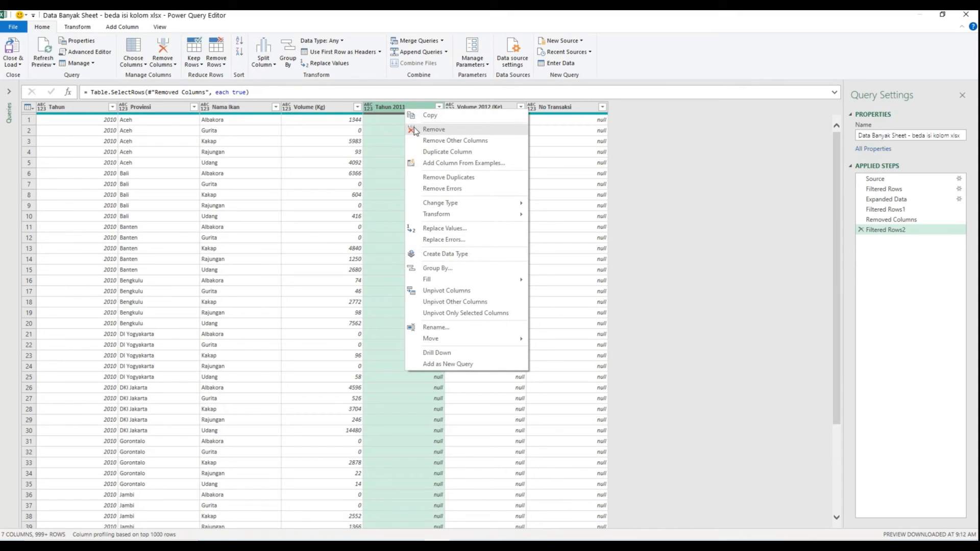
click(415, 129)
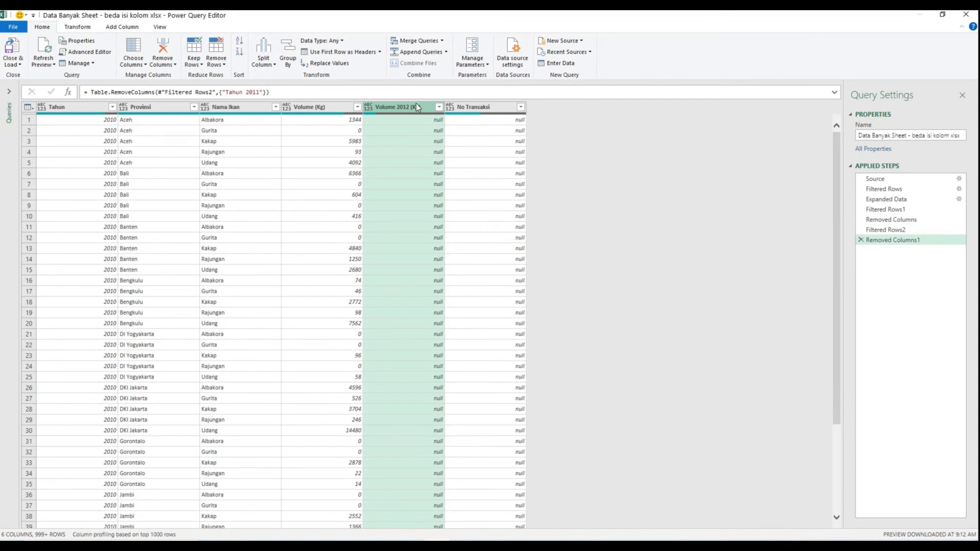
Step: Compare the Volume (Kg) and Volume 2012 (Kg) columns, and filter the Tahun column to 2012 only
click(313, 108)
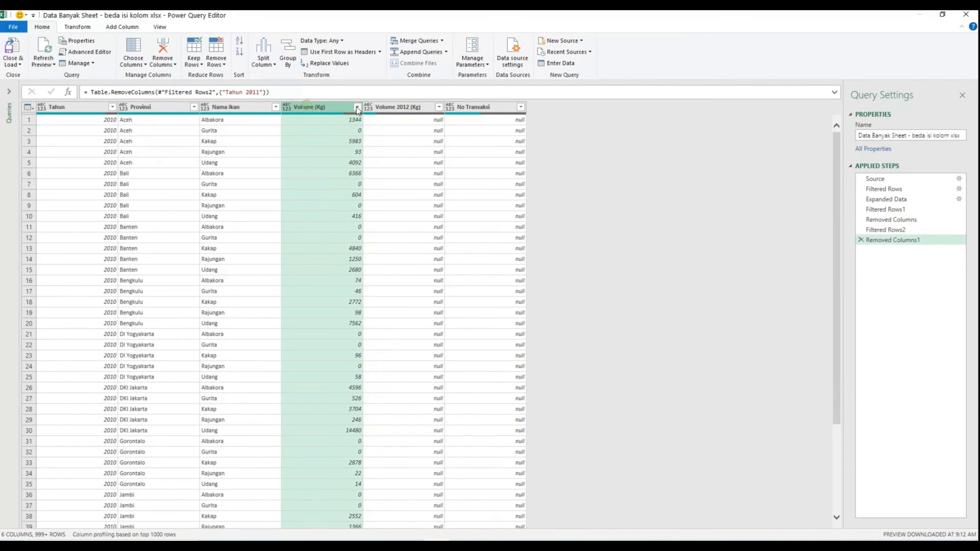
click(418, 108)
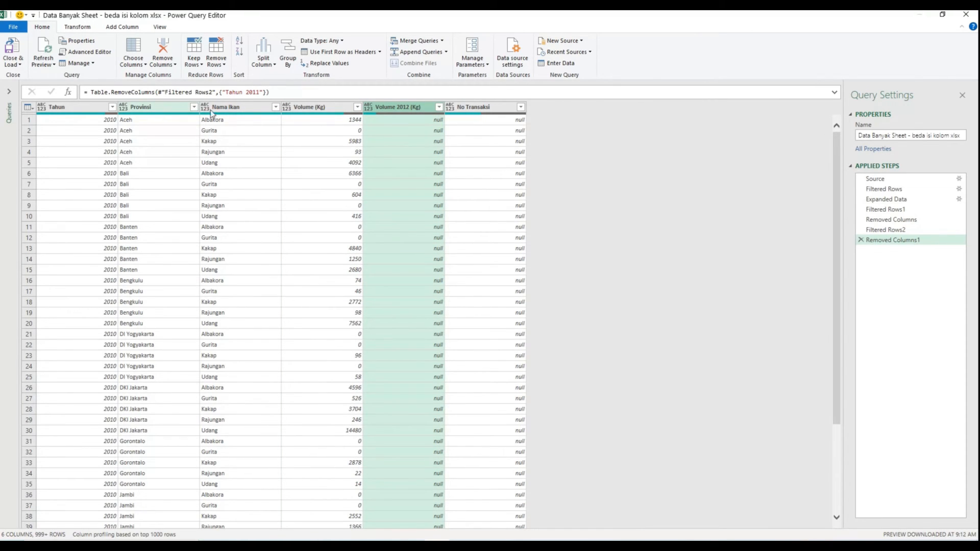
click(313, 109)
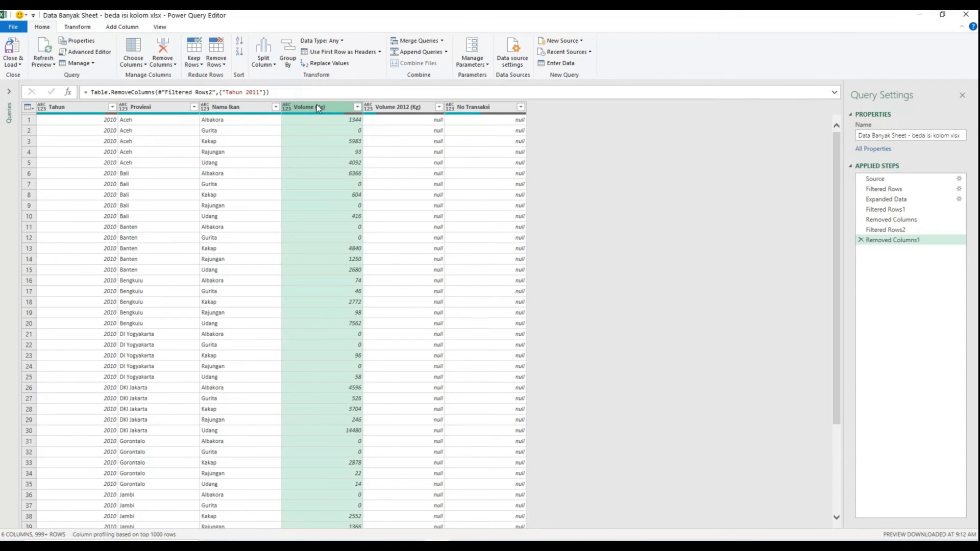
click(409, 108)
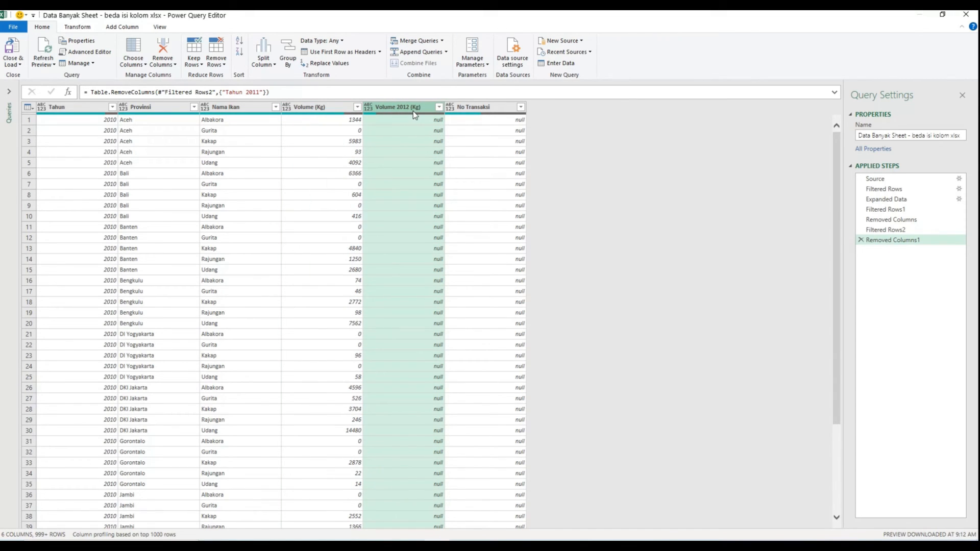
click(112, 106)
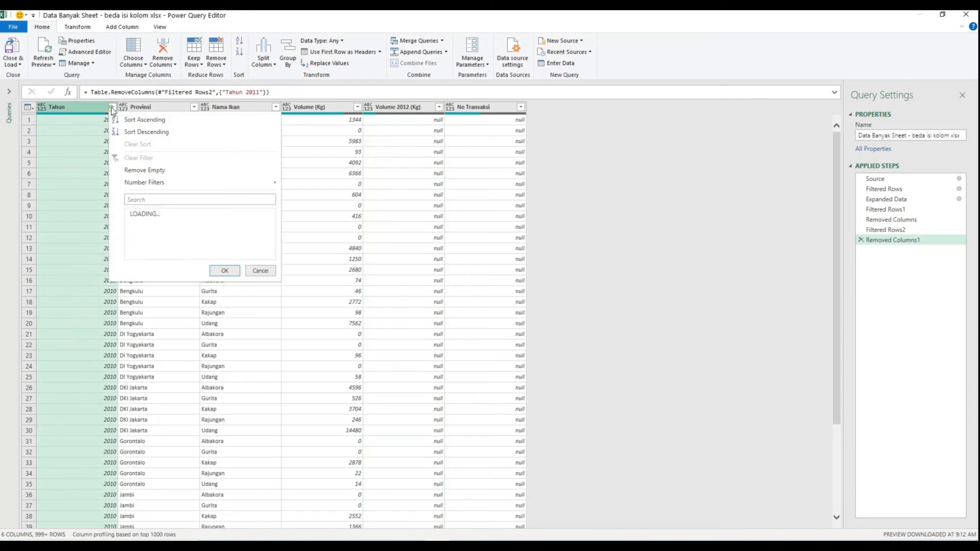
click(133, 214)
click(133, 244)
click(223, 296)
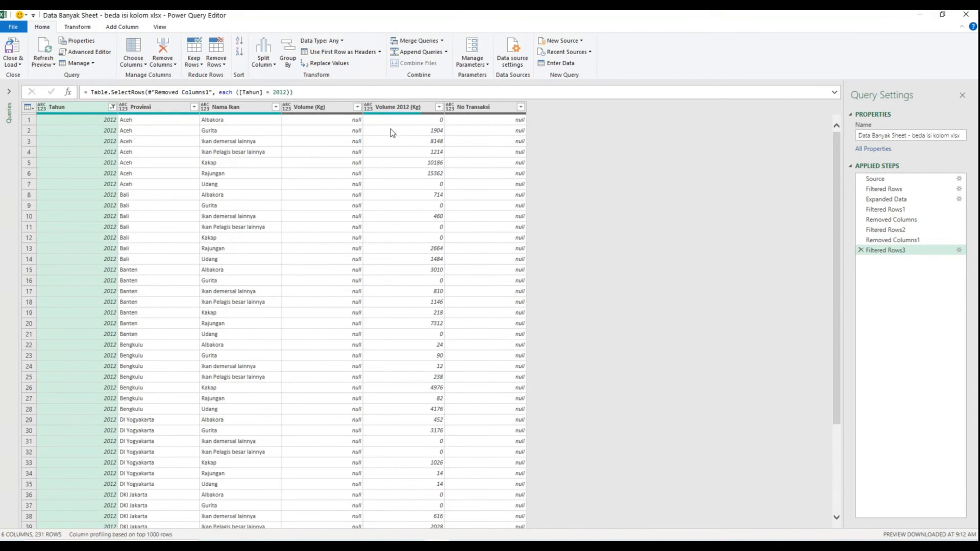
Step: Examine the 2012 rows' values in the Volume 2012 (Kg) column against those in Volume (Kg)
click(392, 132)
click(404, 165)
click(417, 143)
click(415, 172)
click(416, 216)
click(412, 248)
scroll(412, 268, down, 5)
scroll(411, 255, up, 5)
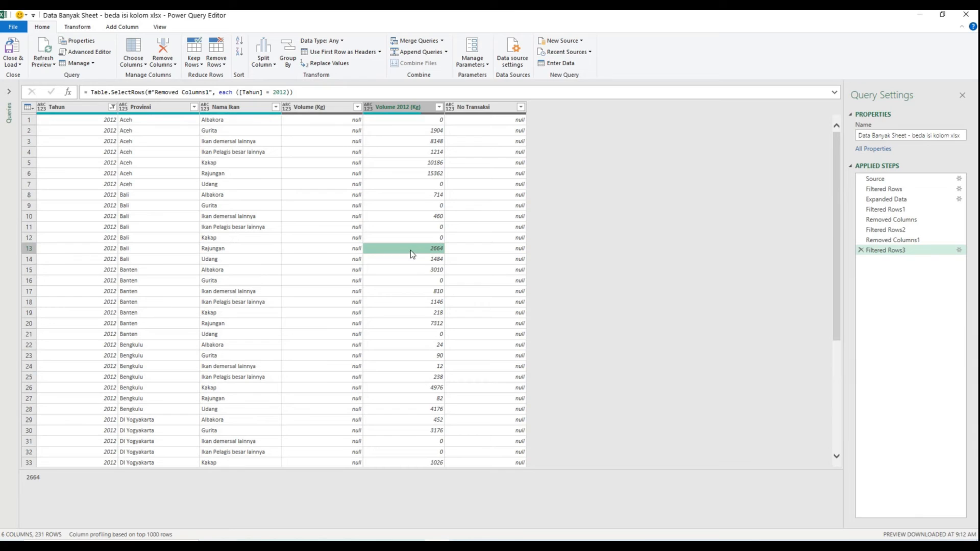
click(349, 121)
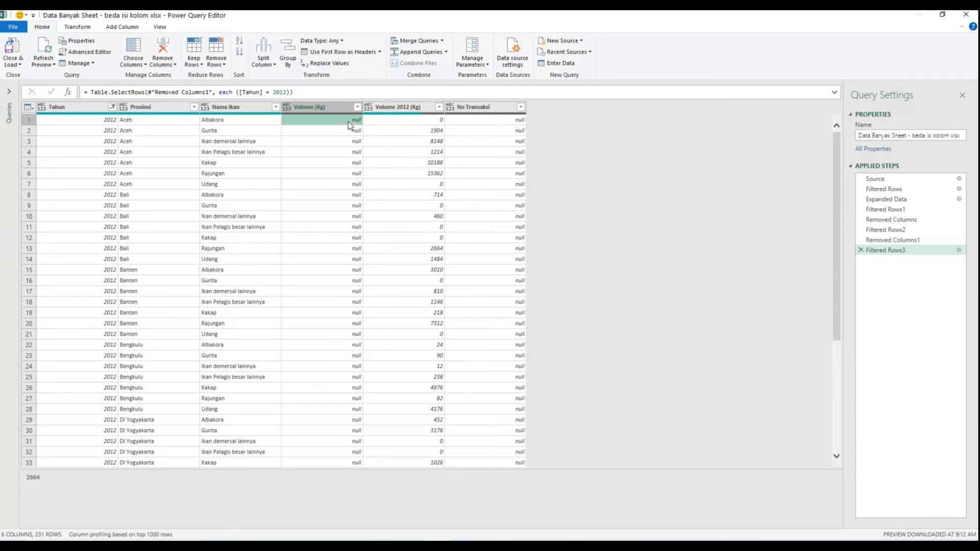
click(411, 121)
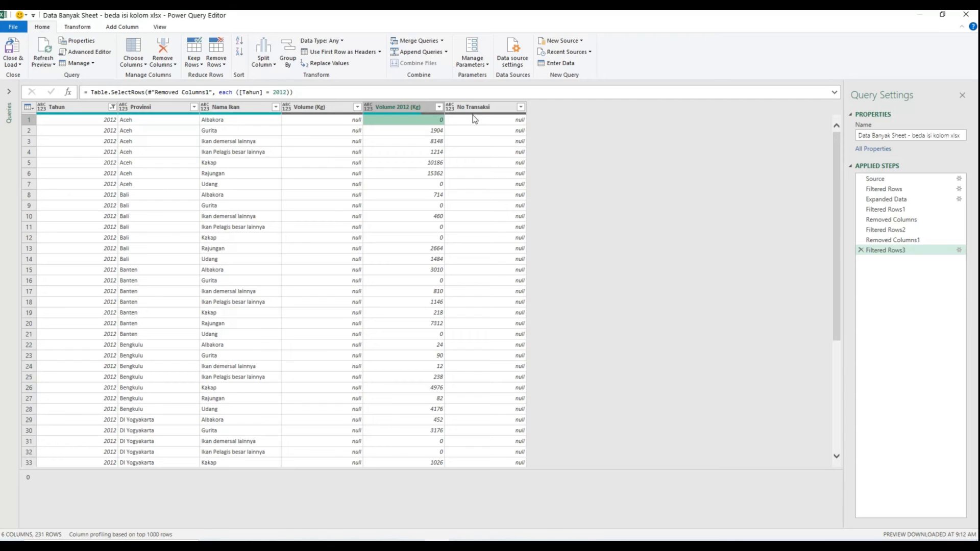
Step: Reselect all values in the Tahun column's filter
click(113, 108)
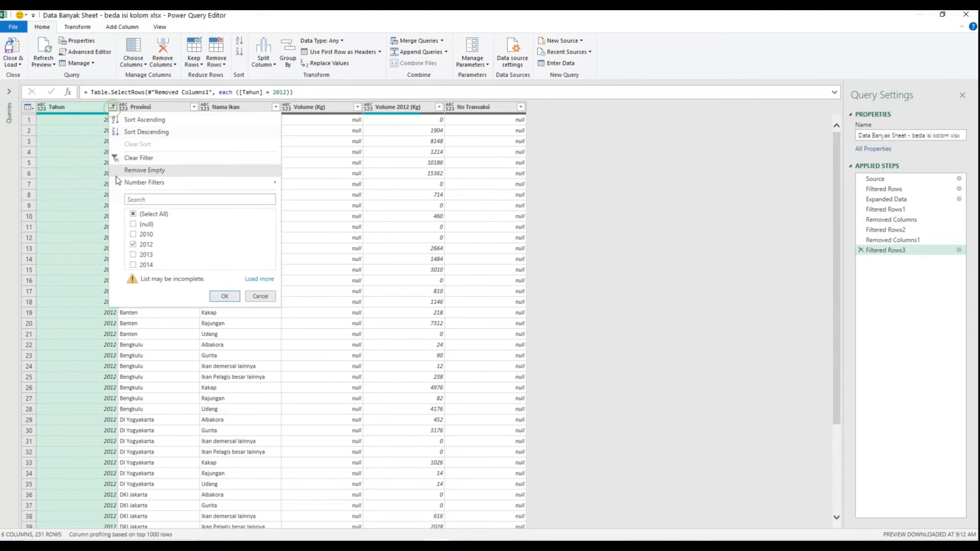
click(133, 214)
click(133, 214)
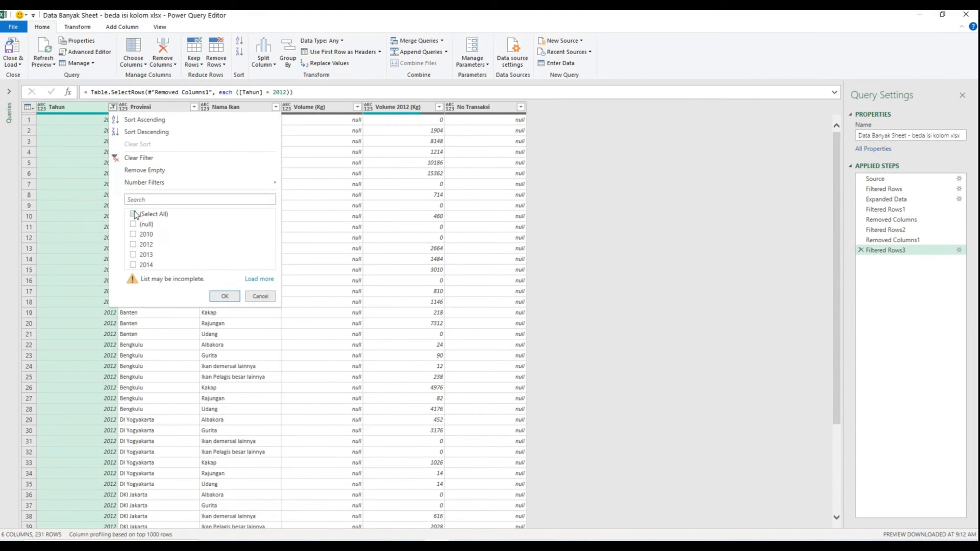
click(224, 296)
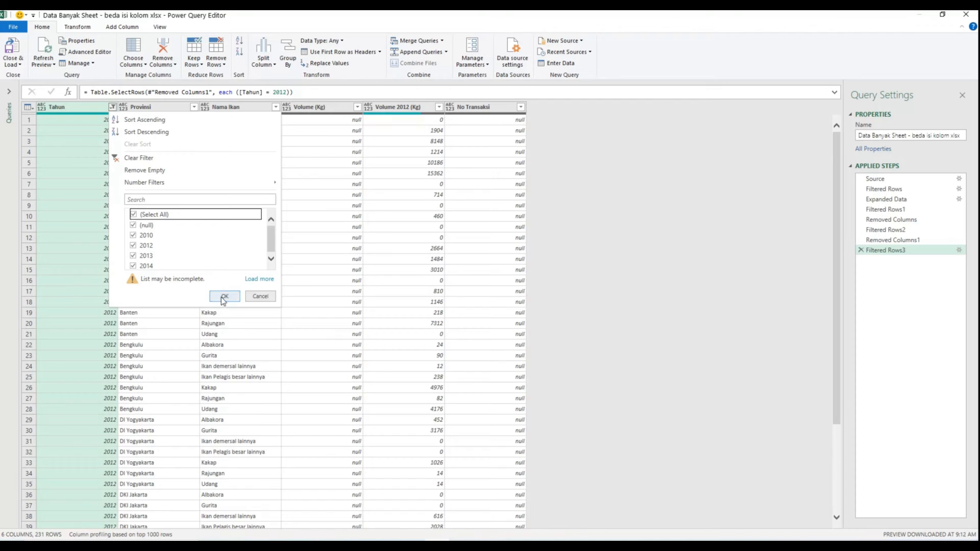
Step: Start a conditional column named "Volume (Kg) Final" for merging the Volume (Kg) and Volume 2012 (Kg) columns
click(414, 121)
click(410, 107)
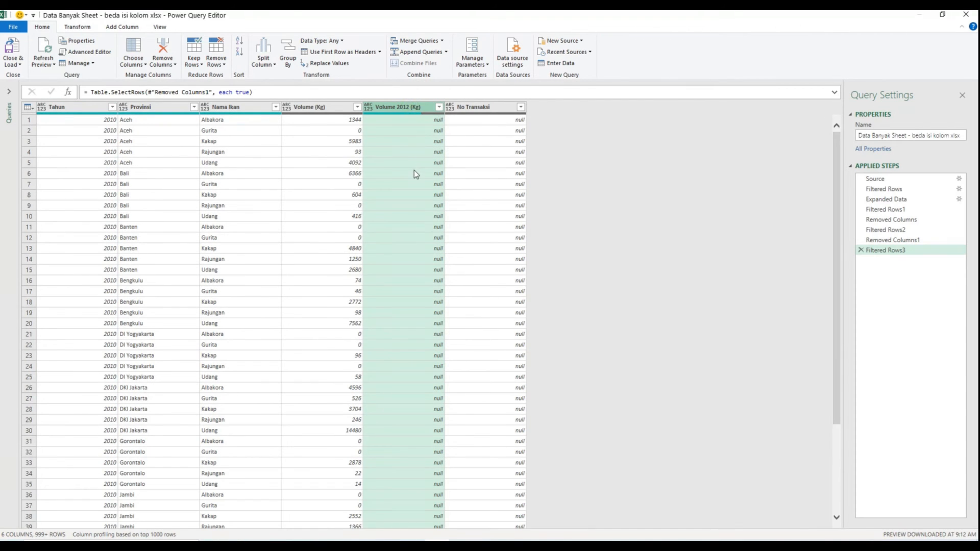
click(329, 108)
click(407, 107)
click(122, 27)
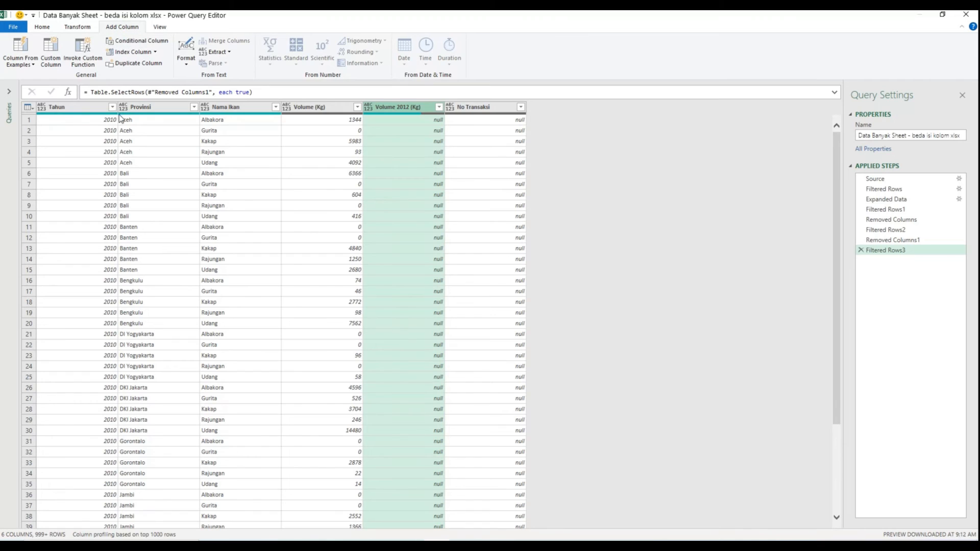
click(137, 41)
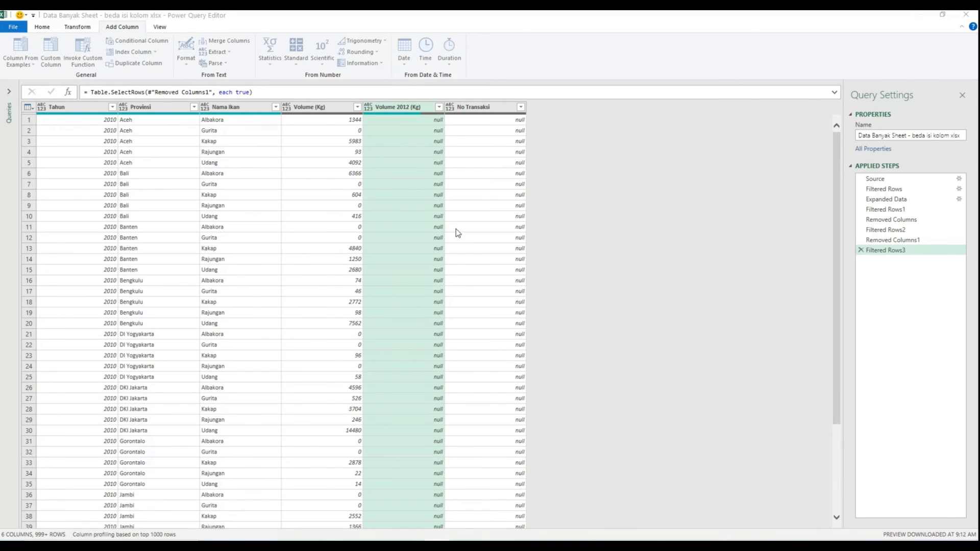
drag(346, 236, 230, 236)
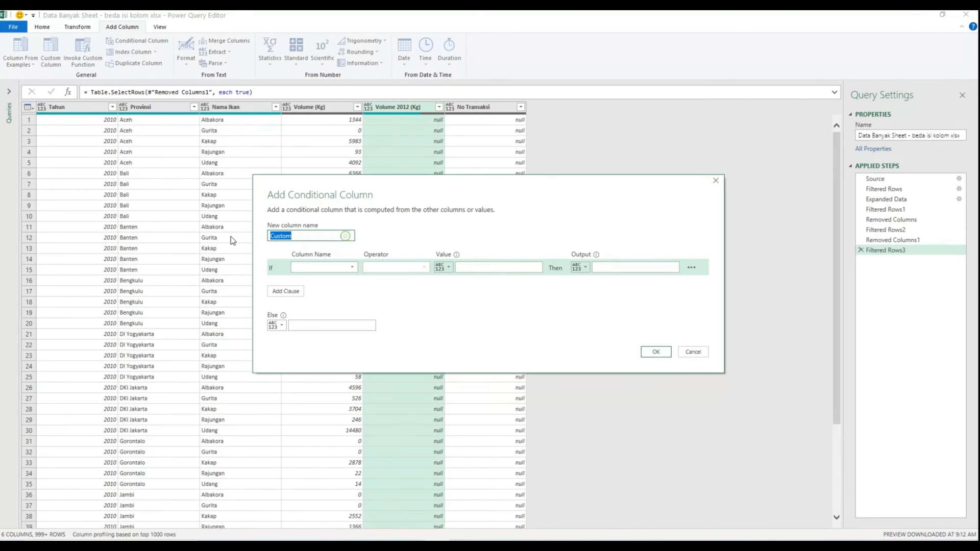
text(Volum)
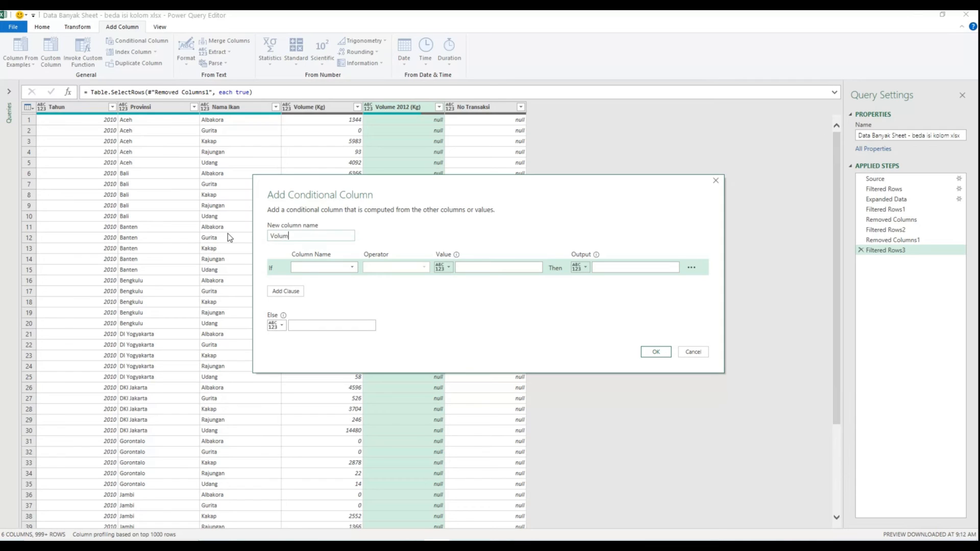
text(e (Kg) Final)
Step: Set the condition to output the Volume 2012 (Kg) column when Volume (Kg) equals null
click(351, 268)
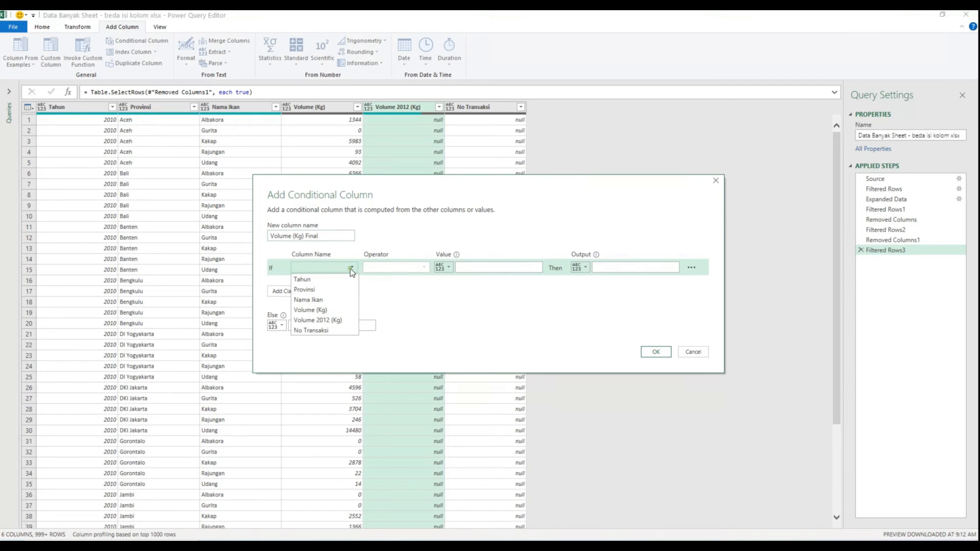
click(347, 309)
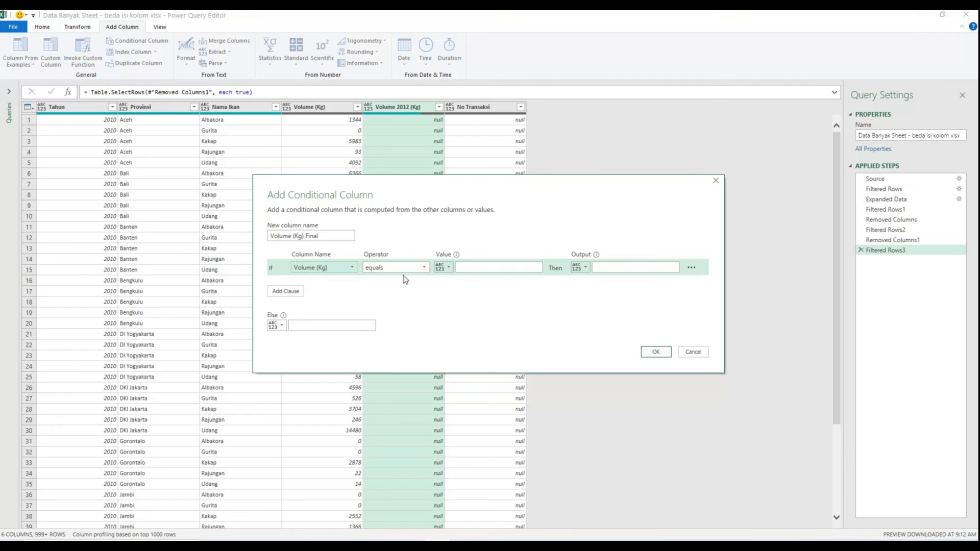
click(468, 268)
text(null)
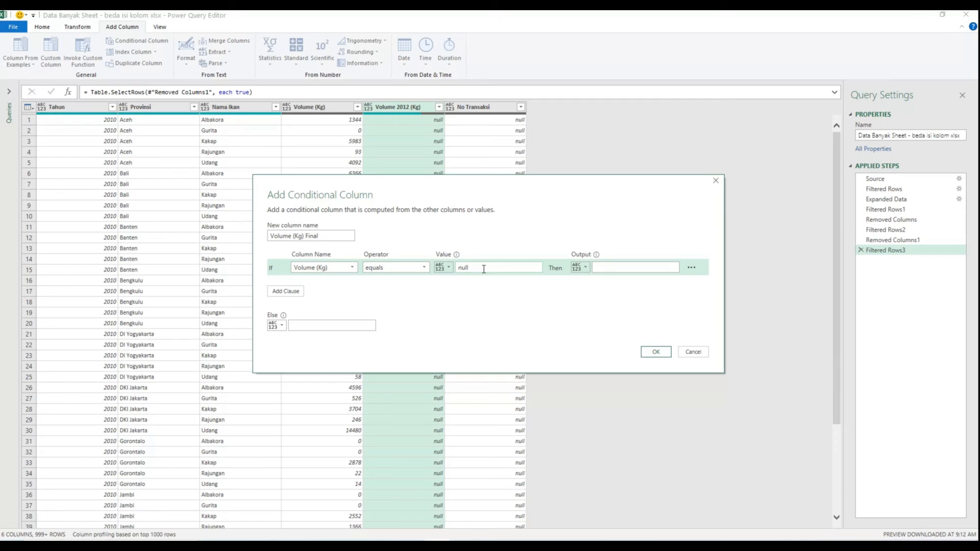
click(580, 267)
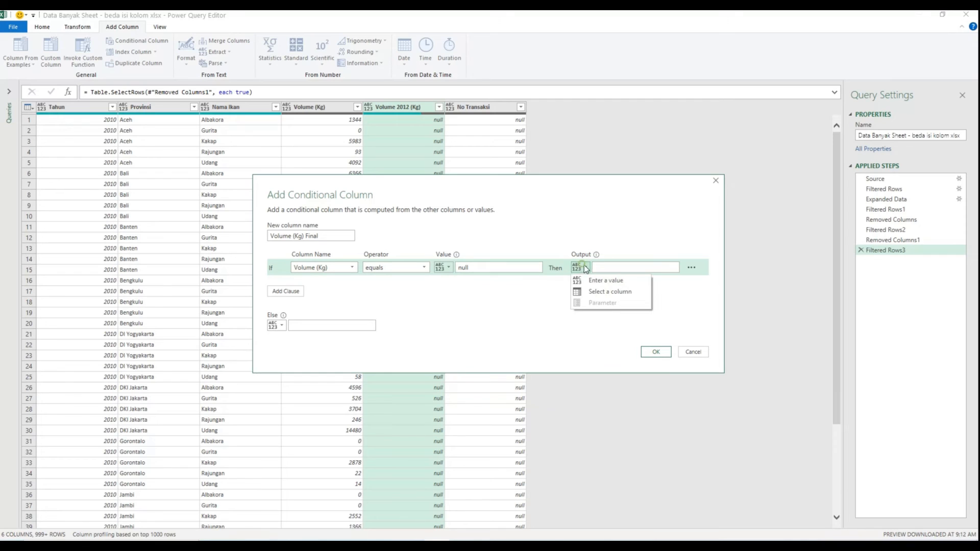
click(610, 293)
click(642, 270)
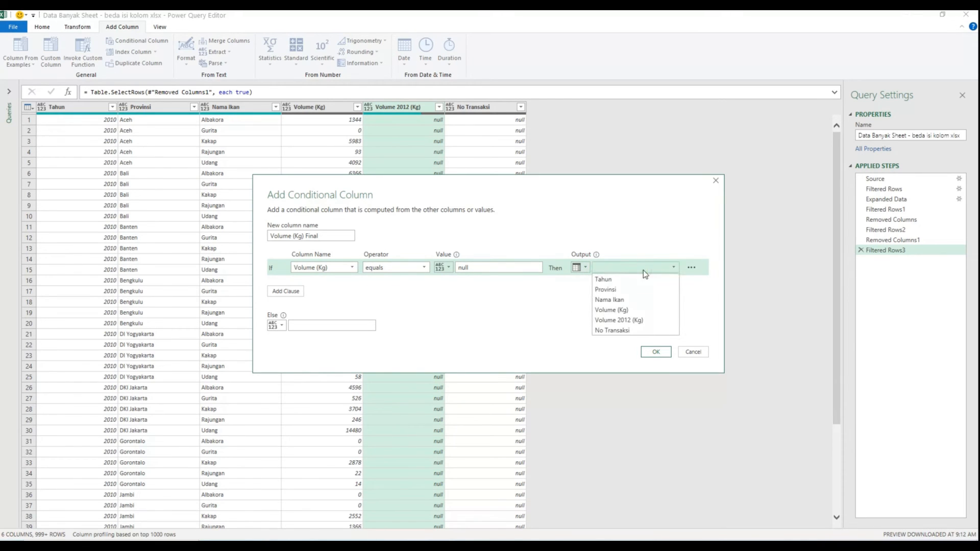
click(632, 317)
drag(479, 188, 593, 233)
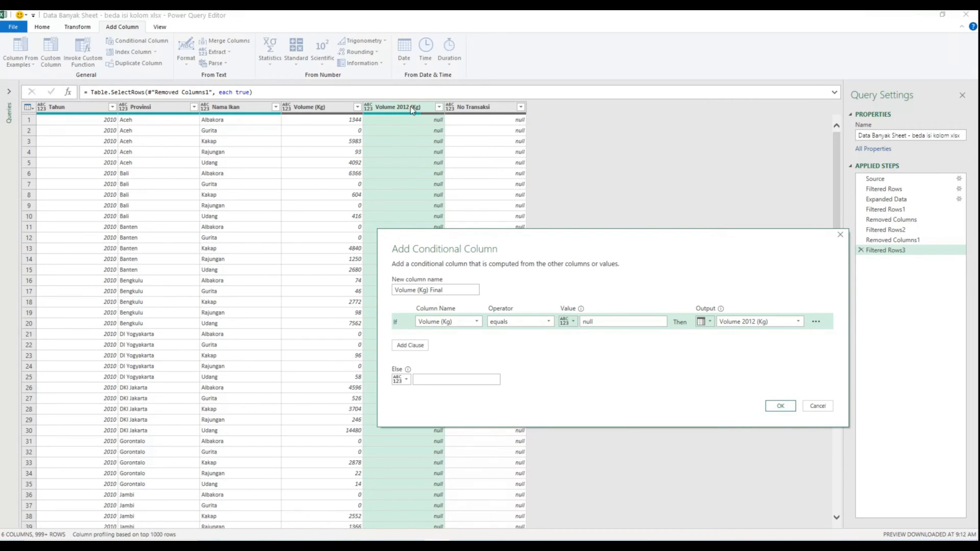
drag(522, 240, 423, 200)
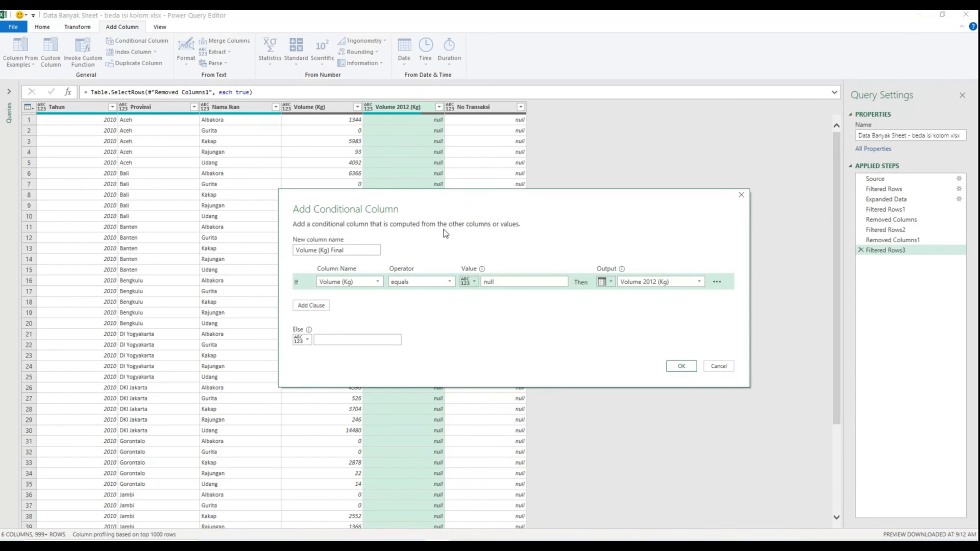
Step: Set the Volume (Kg) column as the else output and create the conditional column
click(329, 341)
click(301, 340)
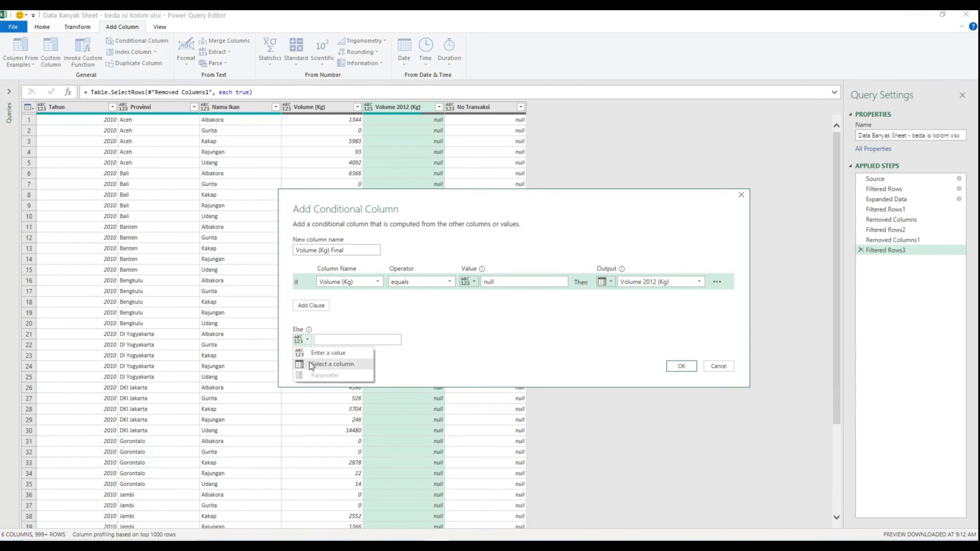
click(309, 362)
click(396, 342)
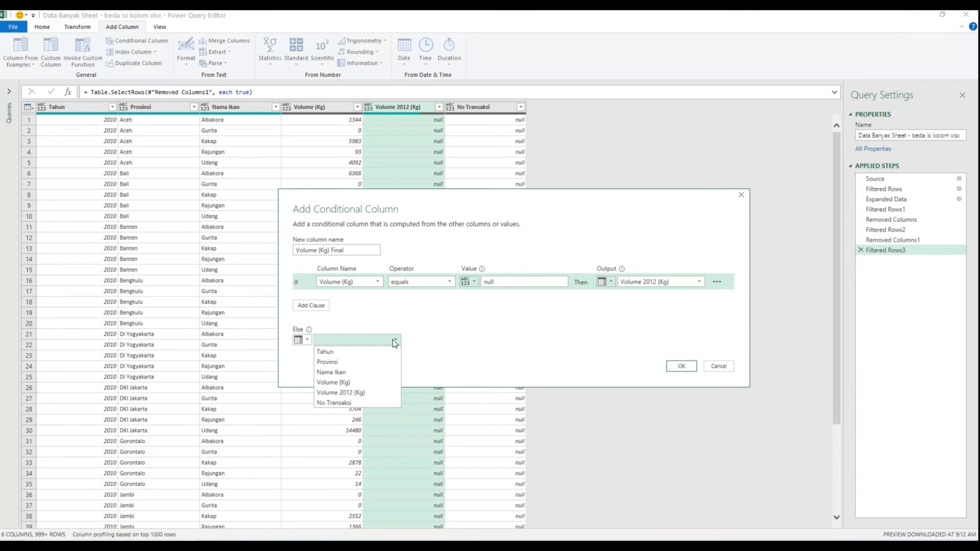
click(354, 380)
click(680, 366)
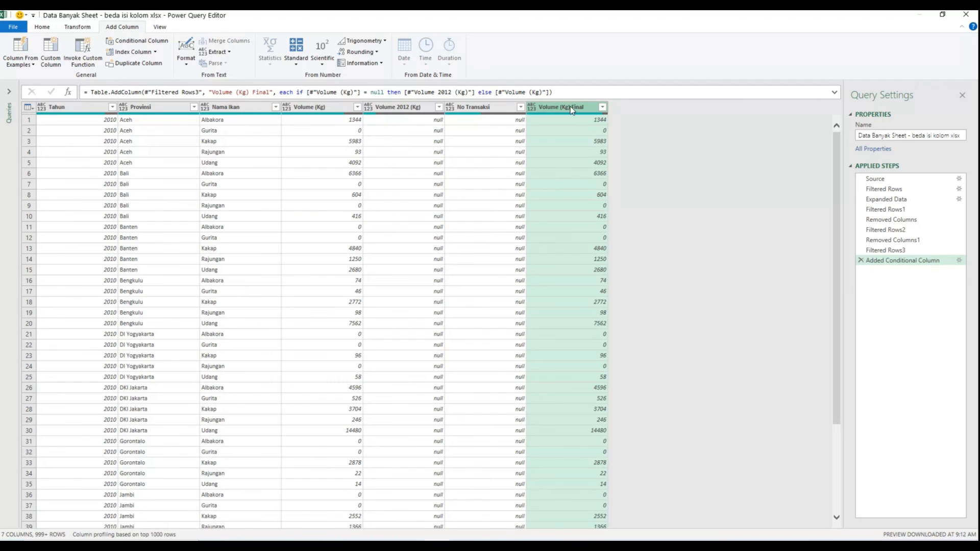
Step: Filter Tahun to 2012 only to check the Volume (Kg) Final values, and reselect all values in the filter
click(113, 107)
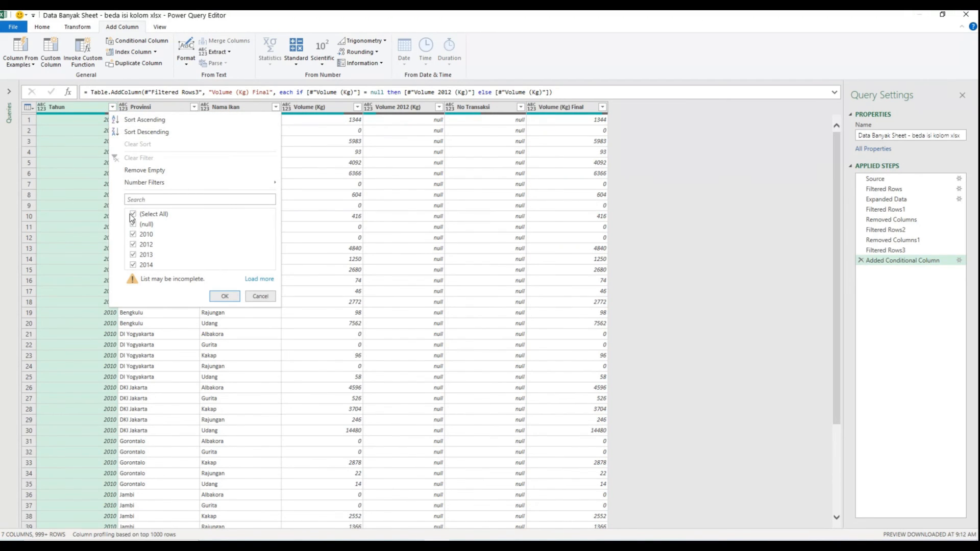
click(133, 214)
click(145, 246)
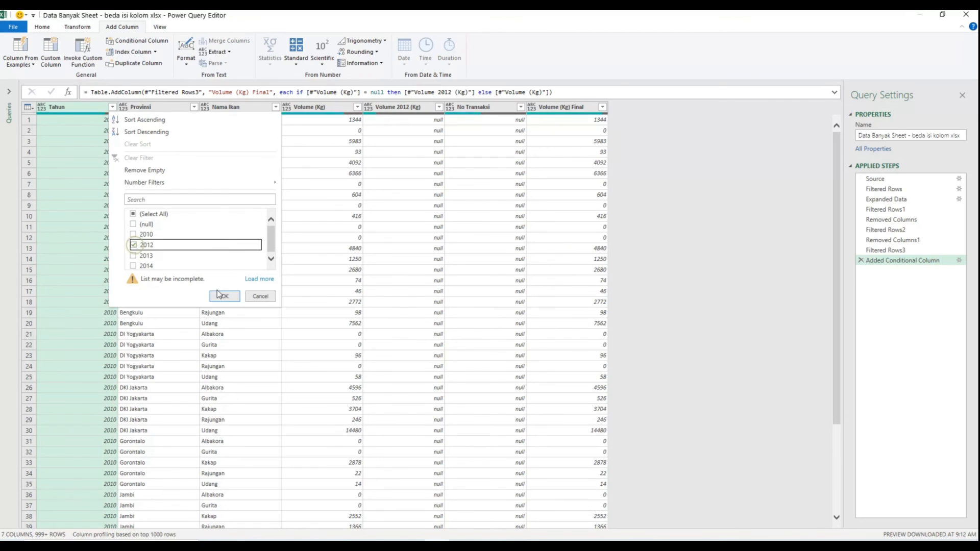
click(223, 296)
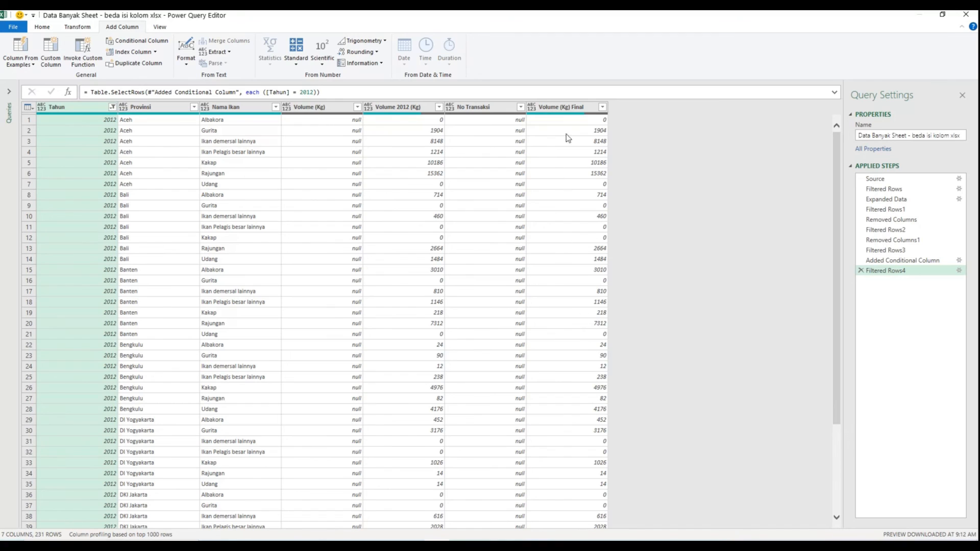
click(112, 107)
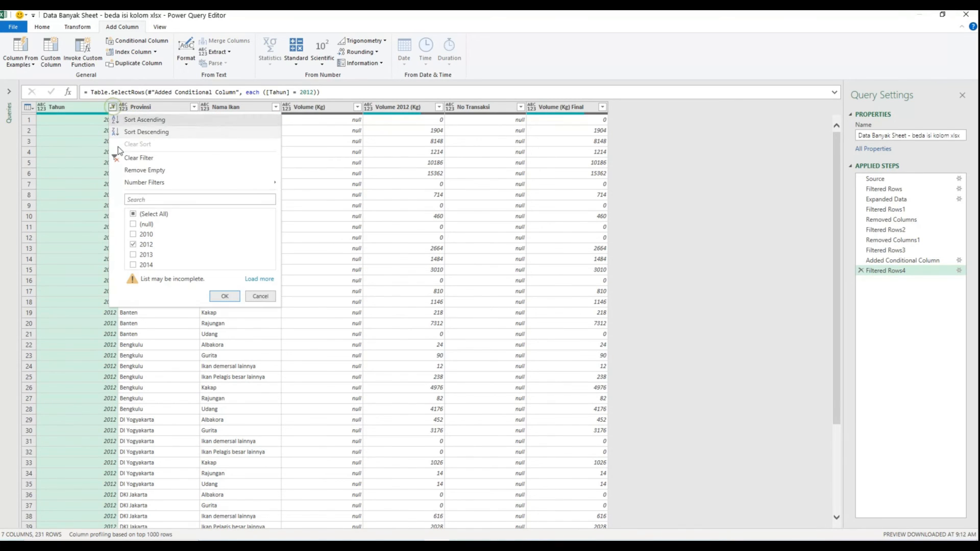
click(133, 215)
click(134, 215)
click(221, 297)
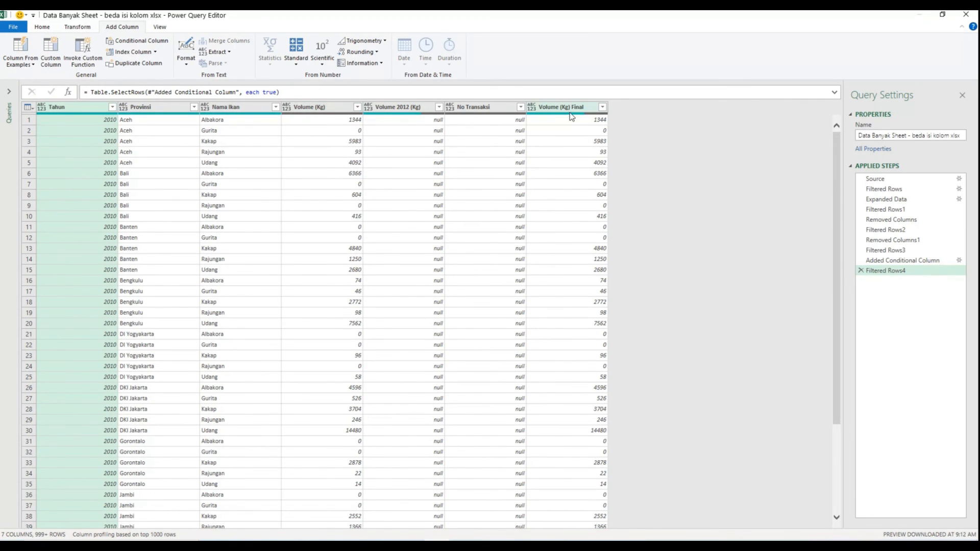
Step: Remove the Volume (Kg) and Volume 2012 (Kg) columns, keeping Volume (Kg) Final
click(312, 108)
right_click(318, 107)
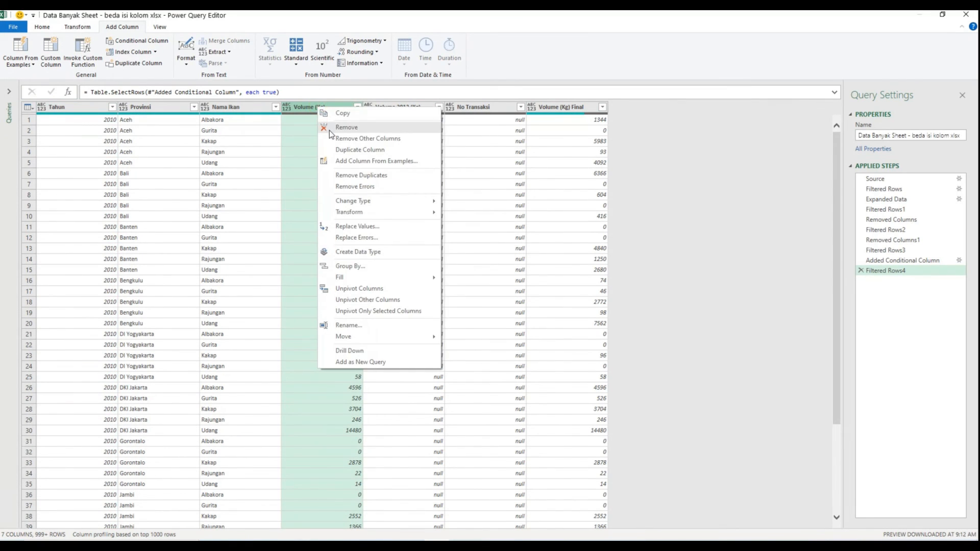
click(329, 130)
right_click(326, 106)
click(339, 129)
click(415, 117)
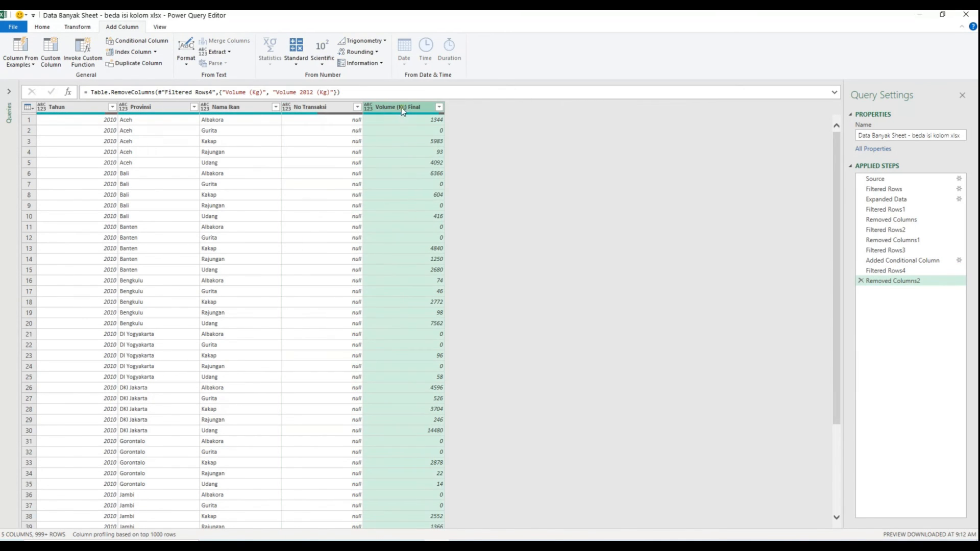
Step: Filter out the null values in the Tahun column
click(111, 107)
click(134, 225)
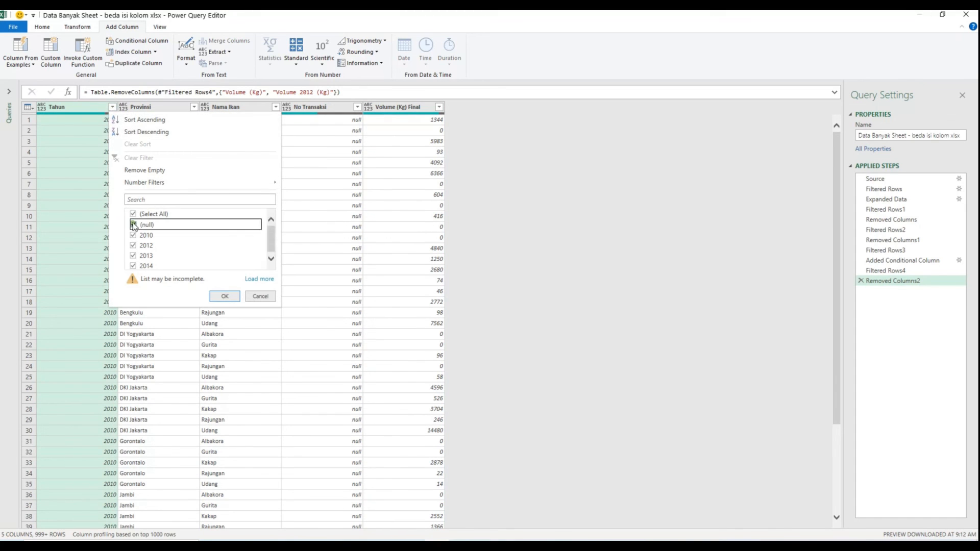
click(220, 296)
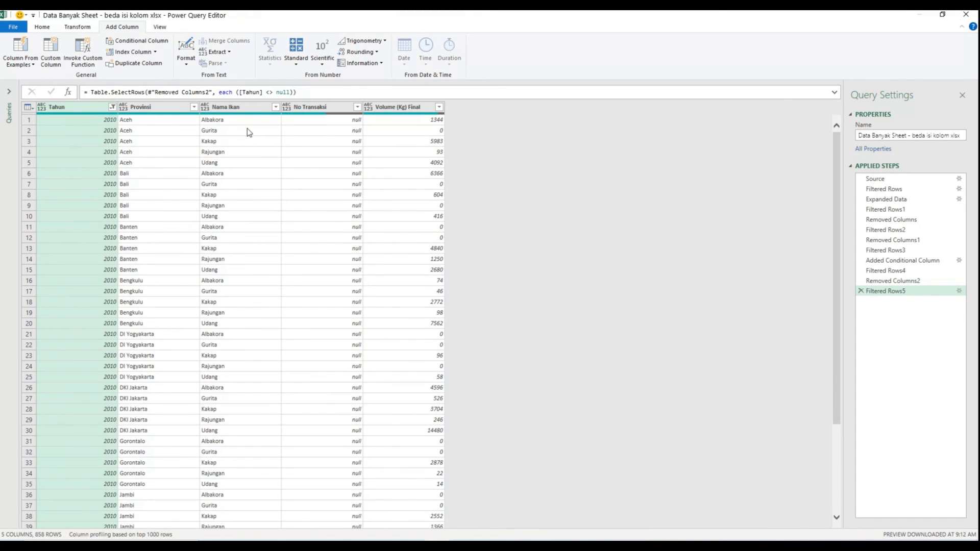
Step: Check the values listed in the Nama Ikan filter and look through the combined rows
click(274, 107)
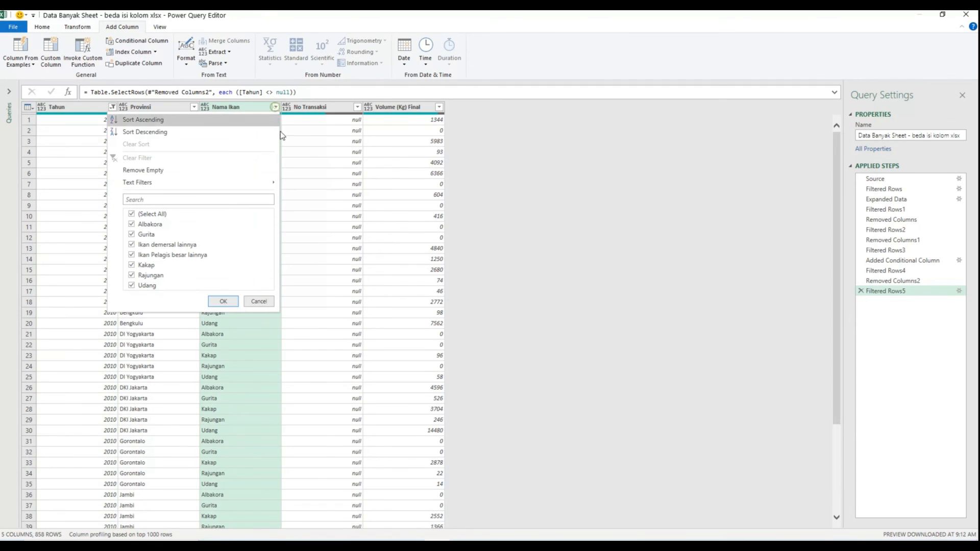
click(158, 286)
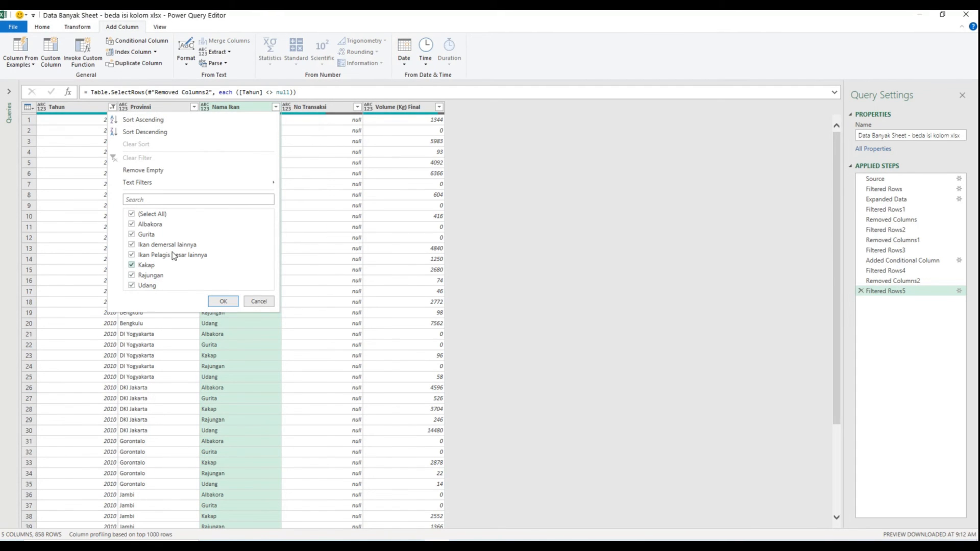
click(223, 301)
scroll(306, 223, down, 4)
scroll(328, 220, down, 10)
scroll(329, 219, up, 15)
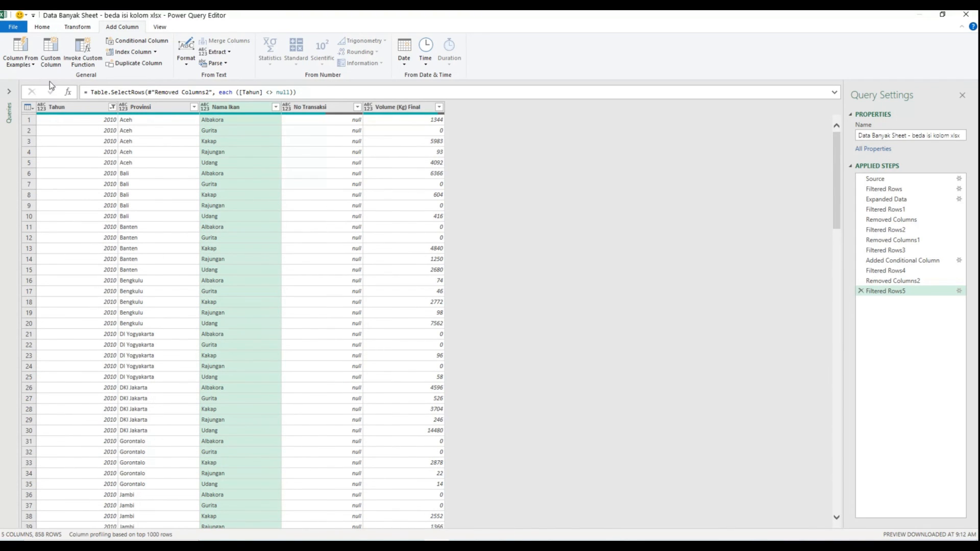
Step: Close the query editor and load the query as a table into the existing worksheet at Sheet1 cell B4
click(43, 26)
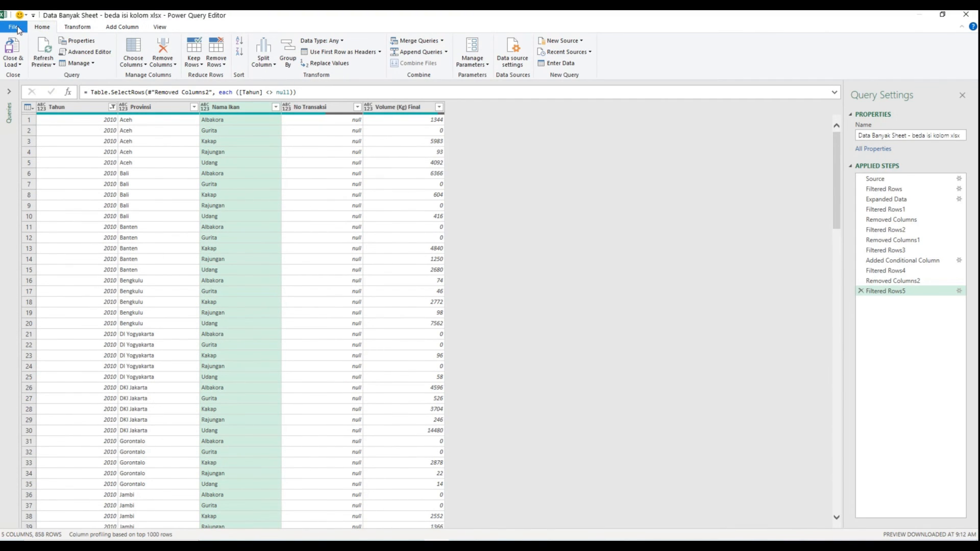
click(16, 65)
click(33, 88)
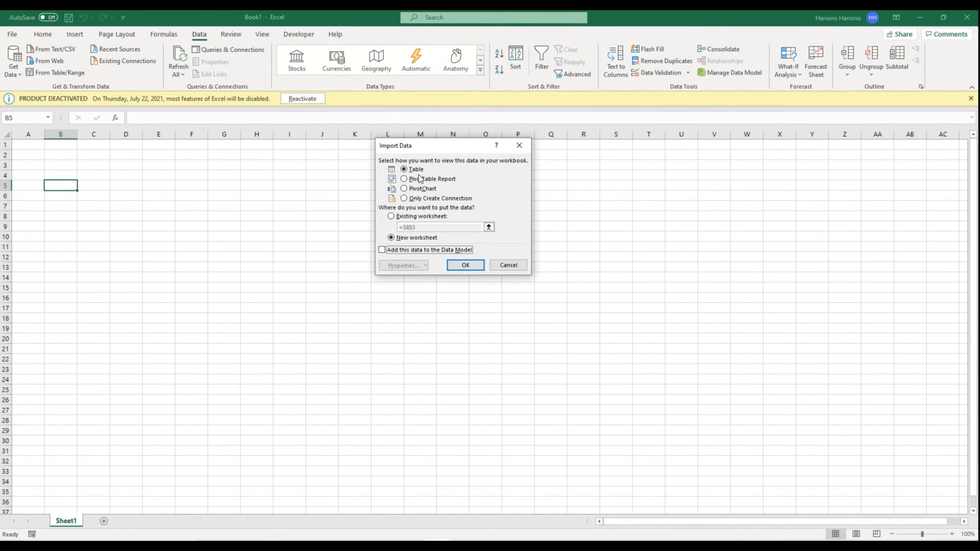
click(401, 217)
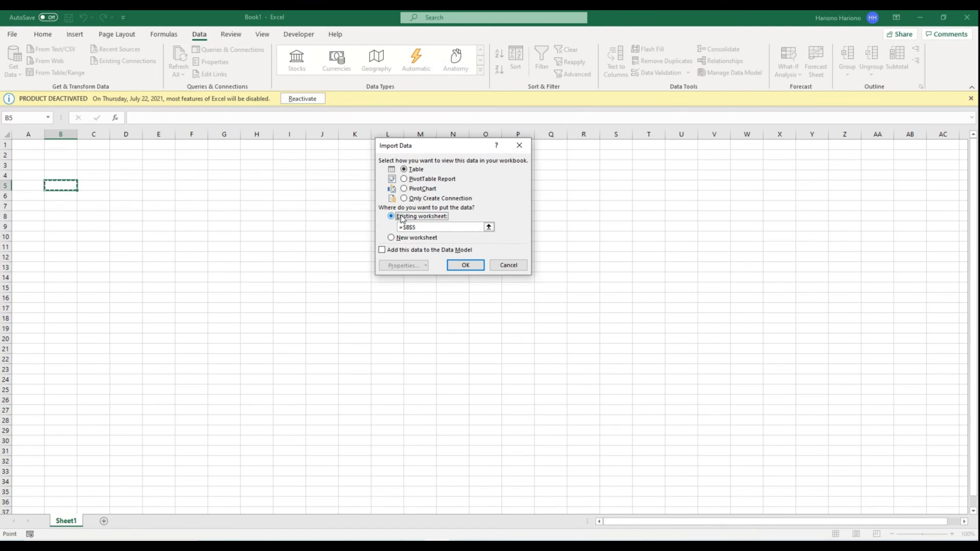
click(58, 174)
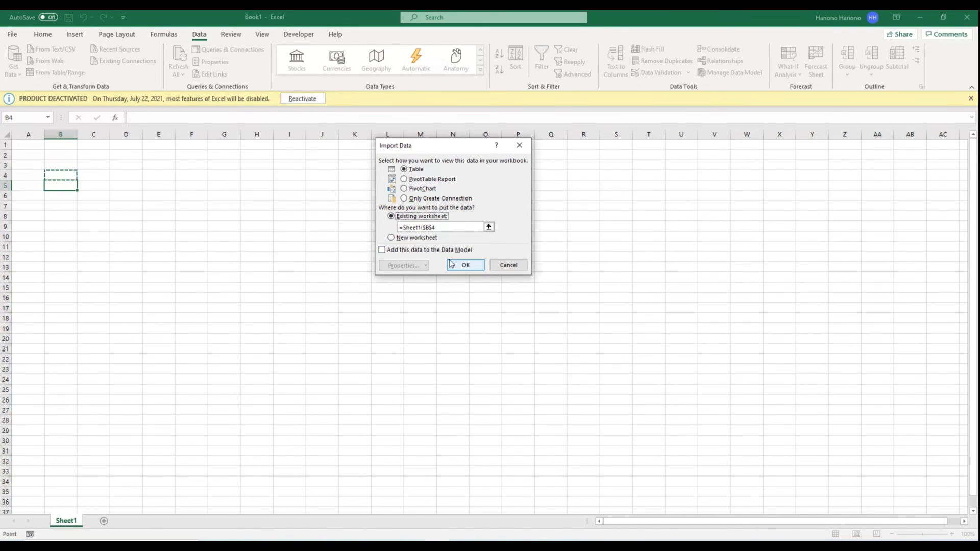
click(458, 266)
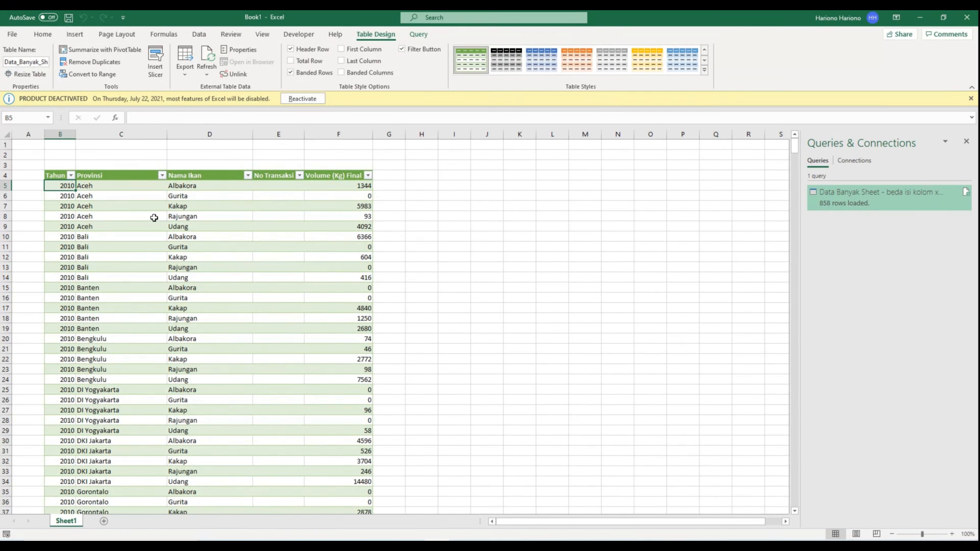
Step: Look through the rows of the loaded table, checking the No Transaksi column for the 2010 entries
scroll(164, 214, down, 5)
scroll(162, 212, up, 5)
click(289, 184)
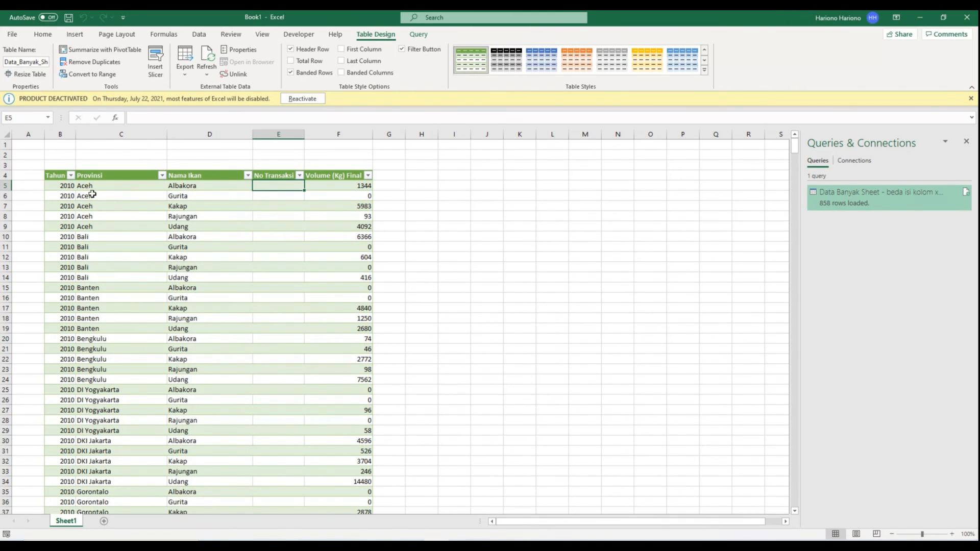
scroll(190, 219, down, 15)
scroll(166, 239, up, 7)
scroll(166, 239, up, 8)
Step: Filter the Tahun column to 2013 and 2014 and check the No Transaksi values in those rows
click(70, 176)
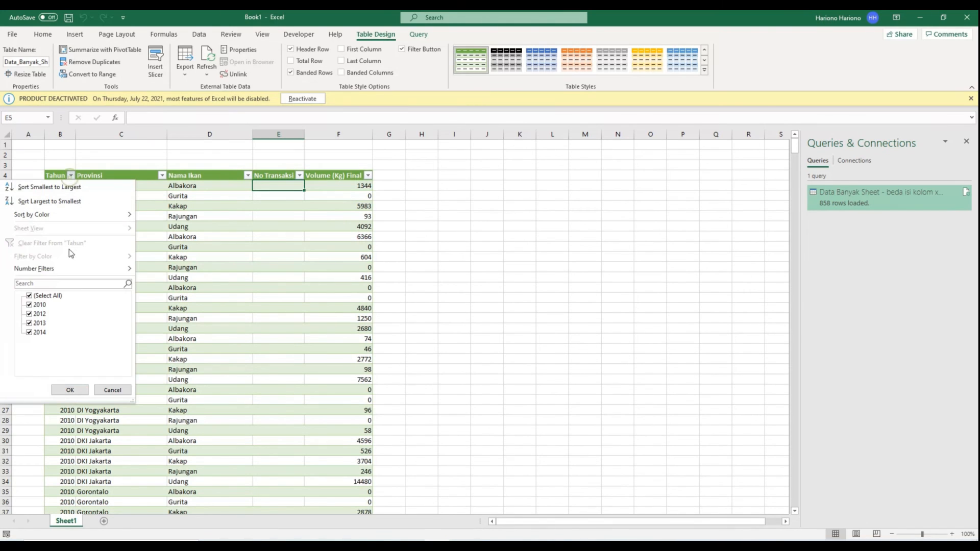
click(29, 295)
click(29, 323)
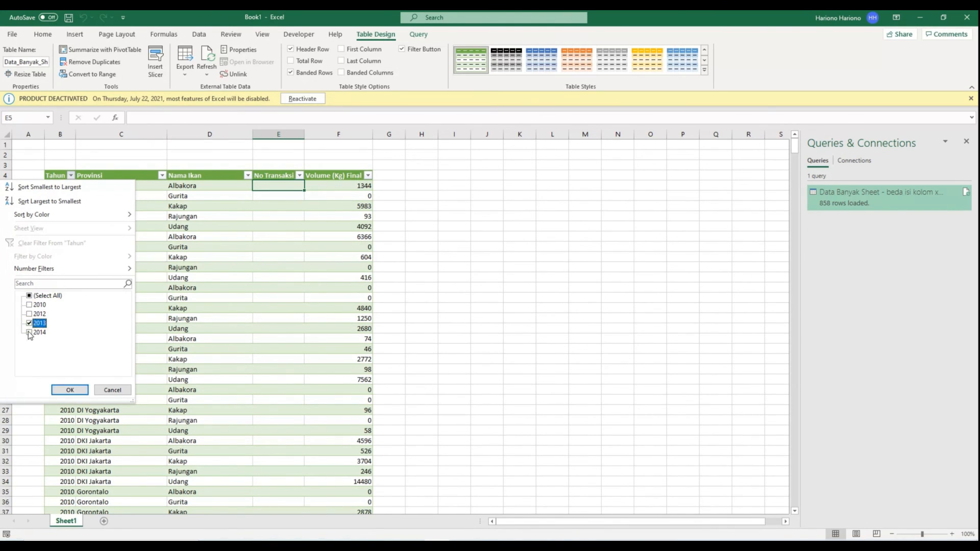
click(69, 390)
click(286, 197)
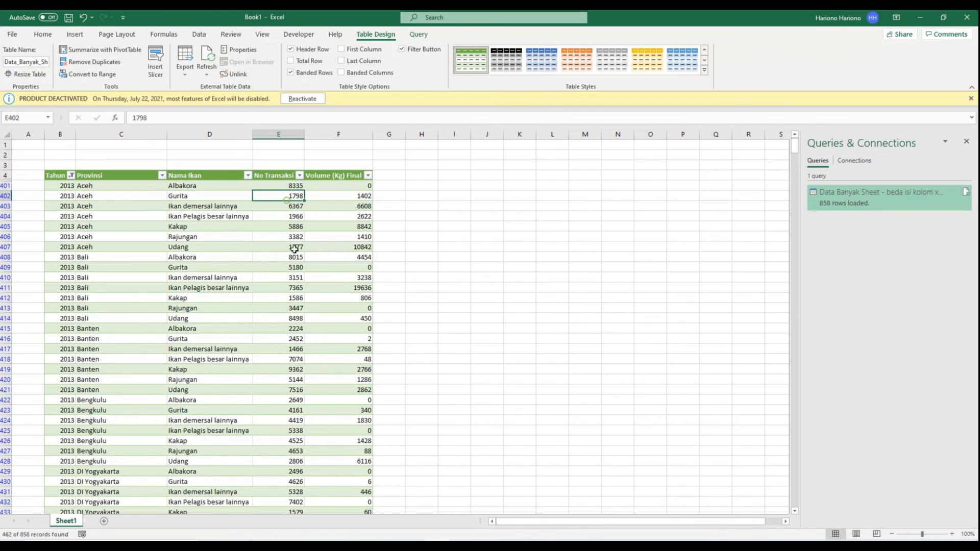
click(290, 216)
scroll(317, 278, down, 4)
scroll(300, 276, up, 5)
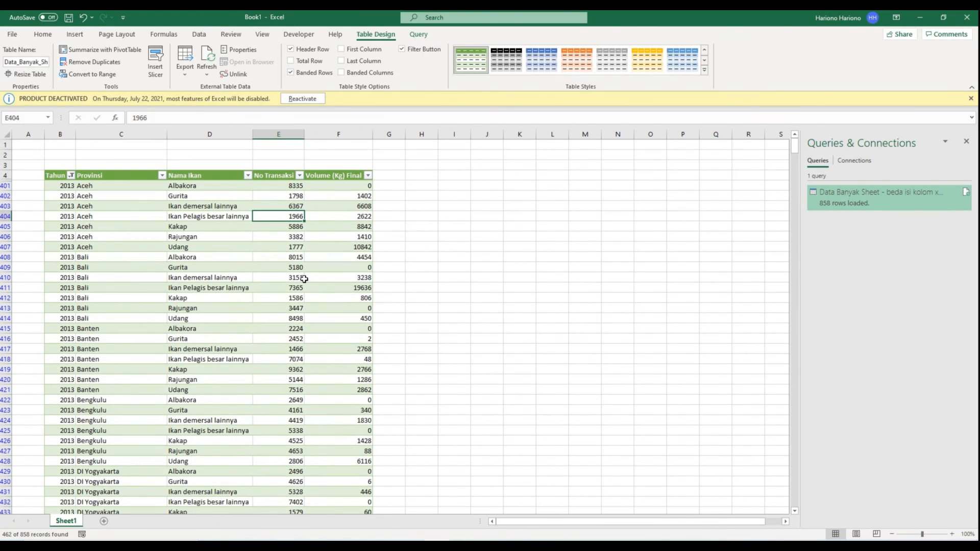
Step: Reselect all years in the Tahun filter and select empty cell H14 outside the table
click(71, 175)
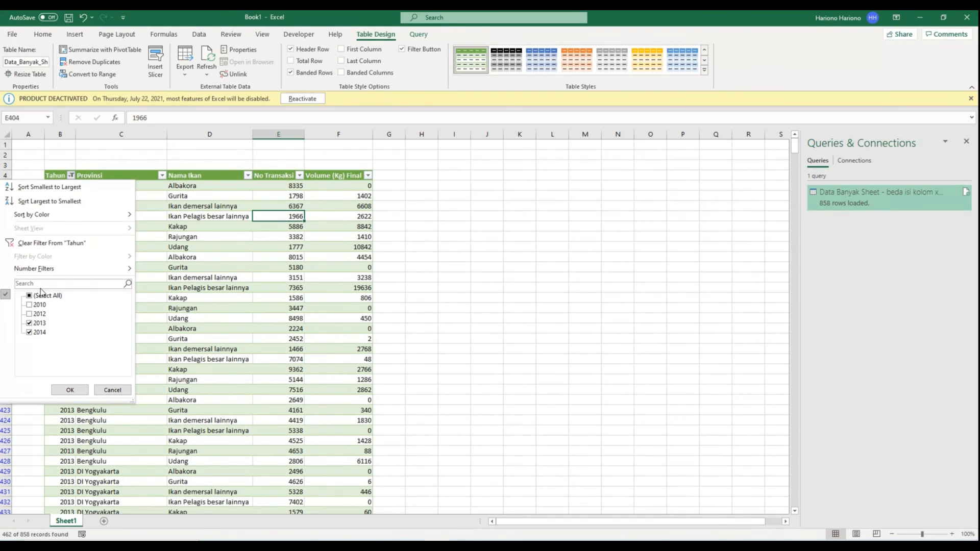
click(41, 296)
click(70, 390)
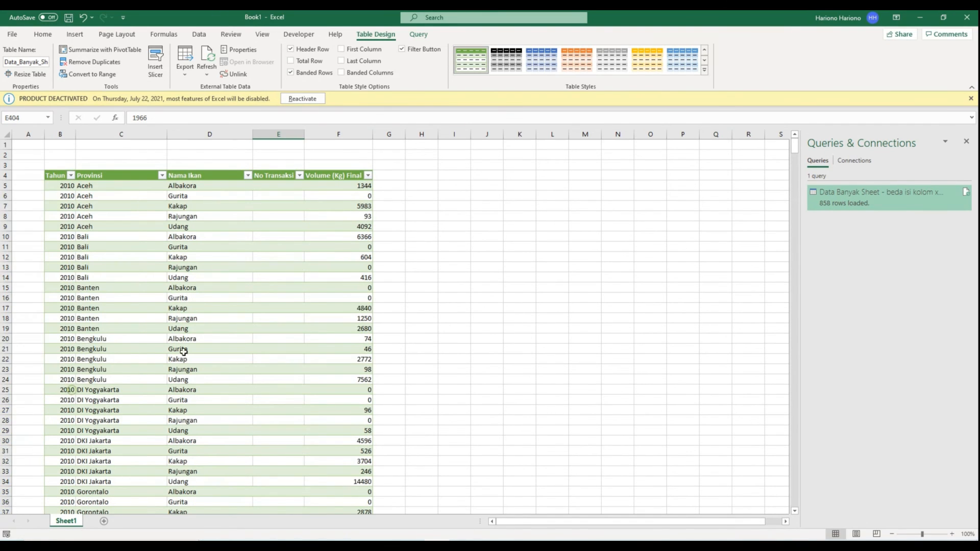
click(422, 280)
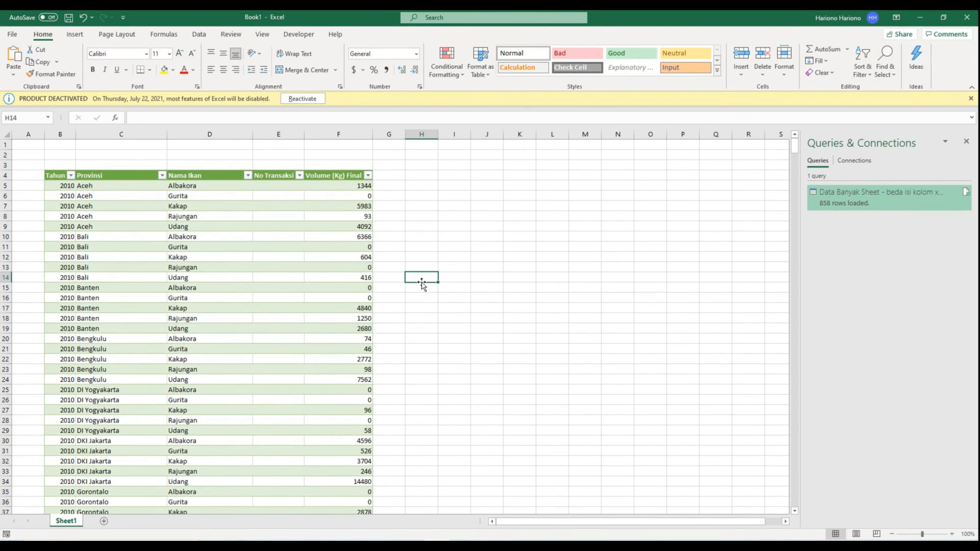